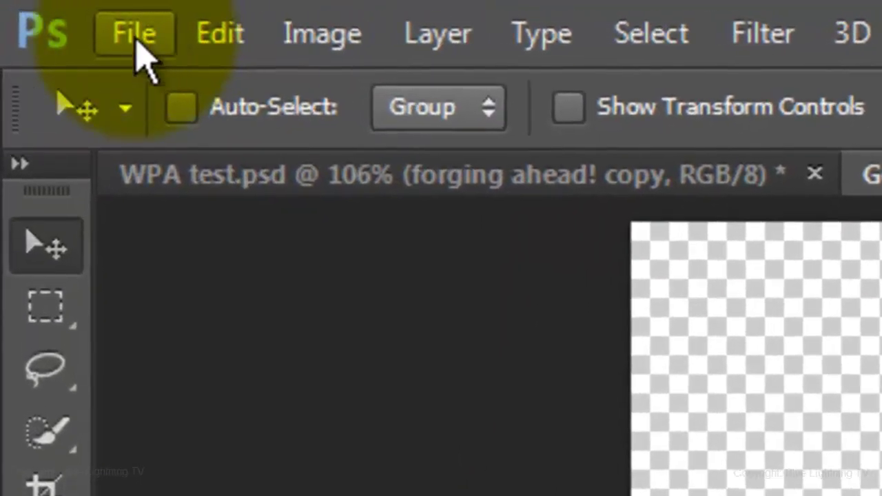
- Create the WPA POSTER document at 1280 × 864 px and 150 ppi, then fill its Background black
{"action": "left_click", "coordinate": [27, 8]}
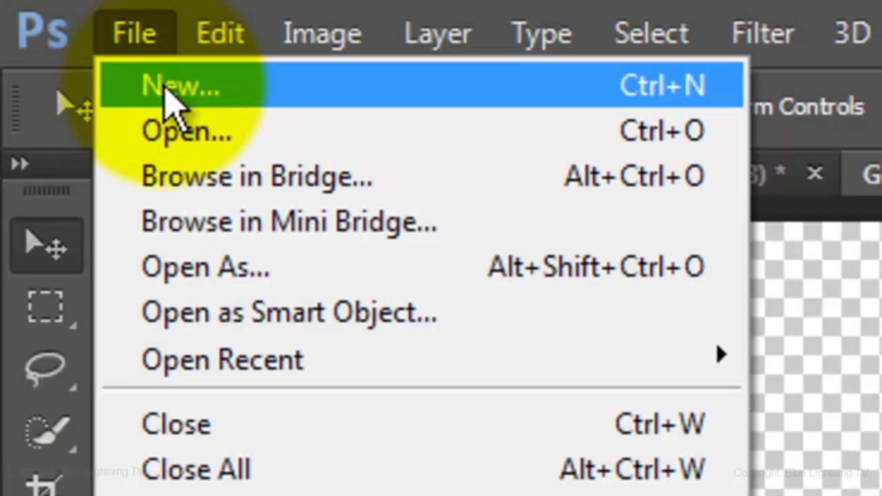
{"action": "left_click", "coordinate": [167, 98]}
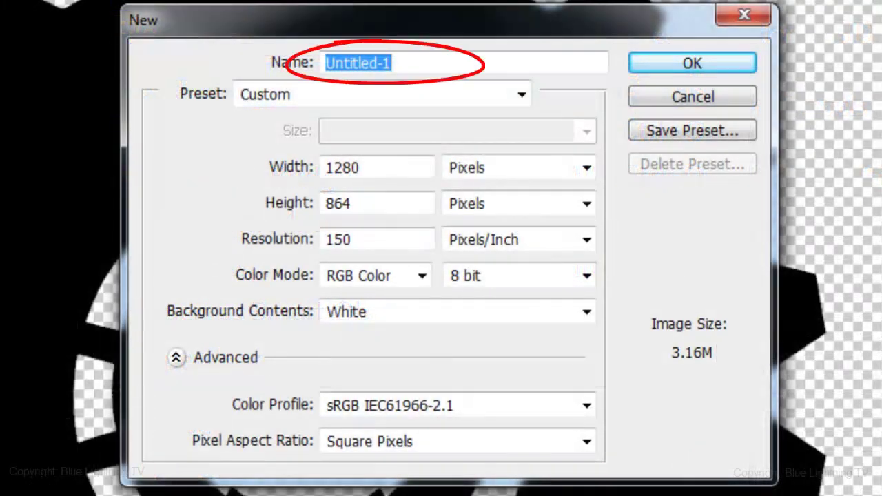
{"action": "type", "text": "WPA POSTER"}
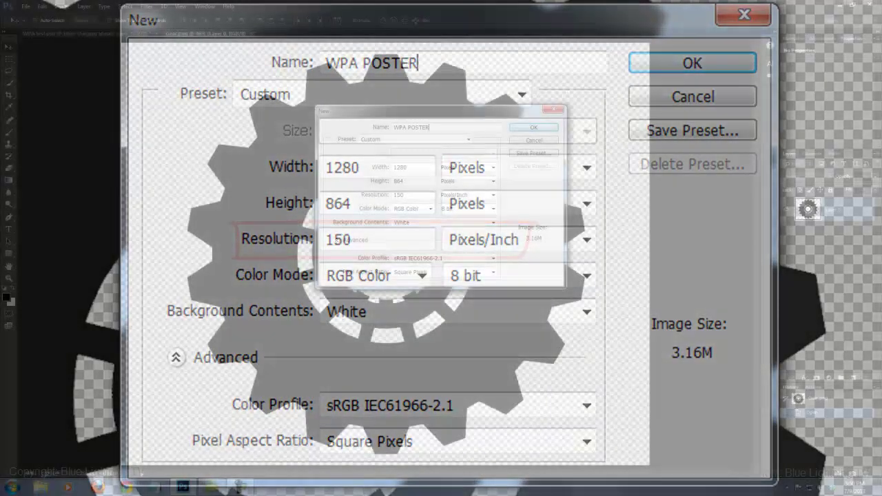
{"action": "key", "text": "Return"}
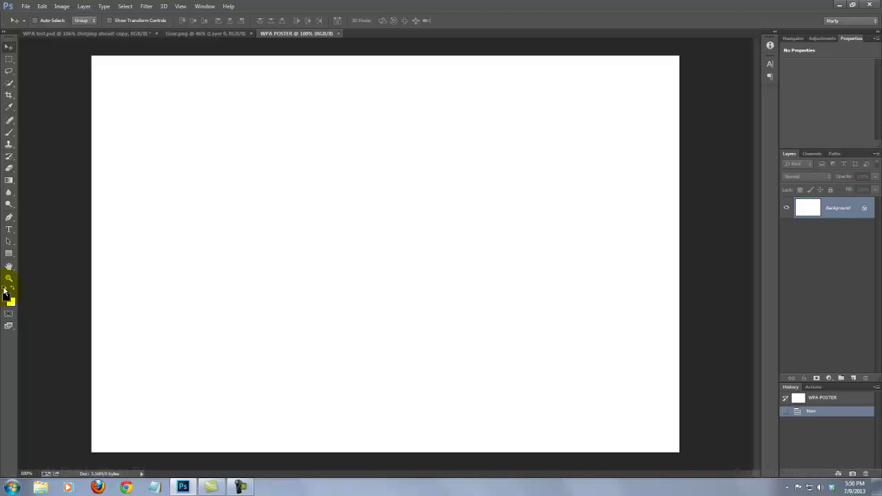
{"action": "key", "text": "alt+Delete"}
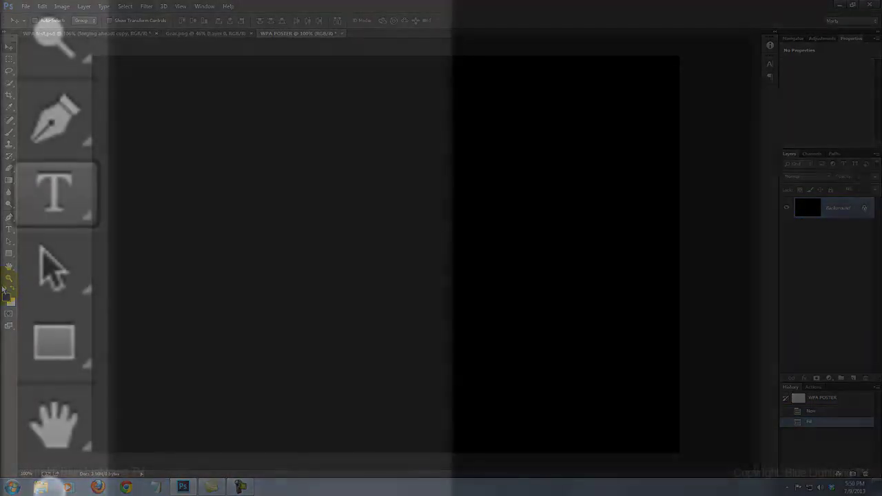
- Set up the Horizontal Type Tool with American Captain at 50 pt in colour C10D0C
{"action": "right_click", "coordinate": [10, 229]}
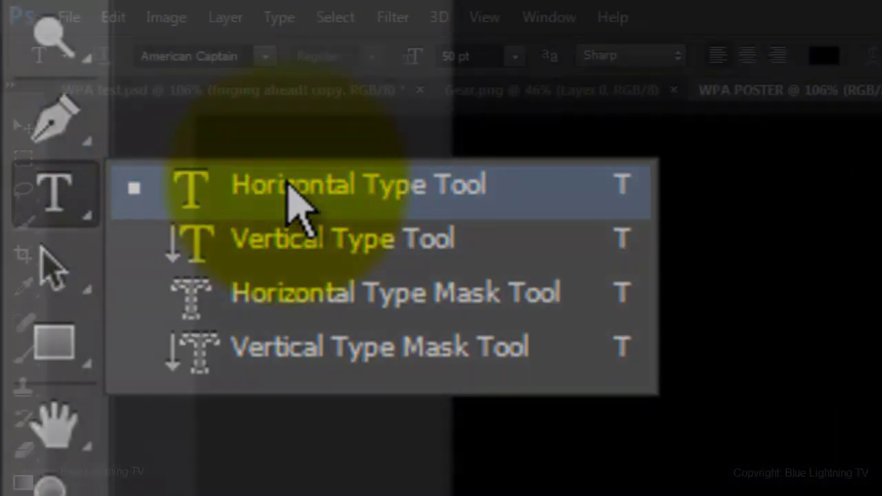
{"action": "left_click", "coordinate": [297, 200]}
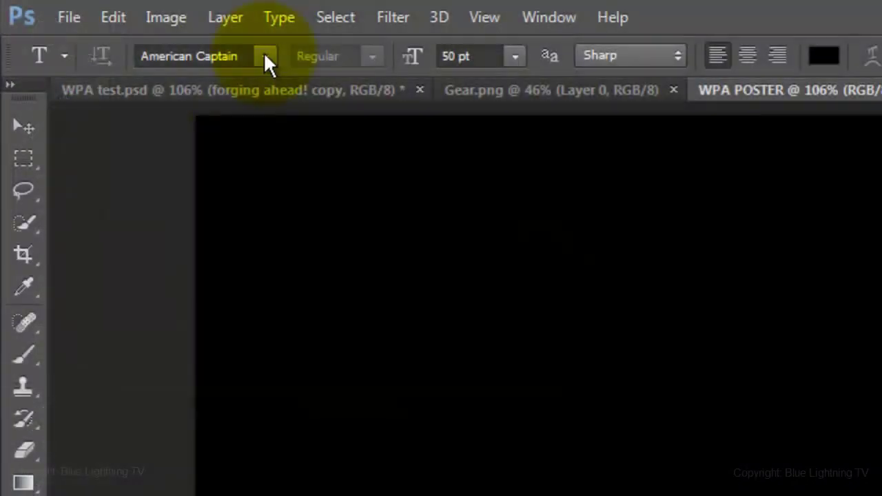
{"action": "left_click", "coordinate": [263, 52]}
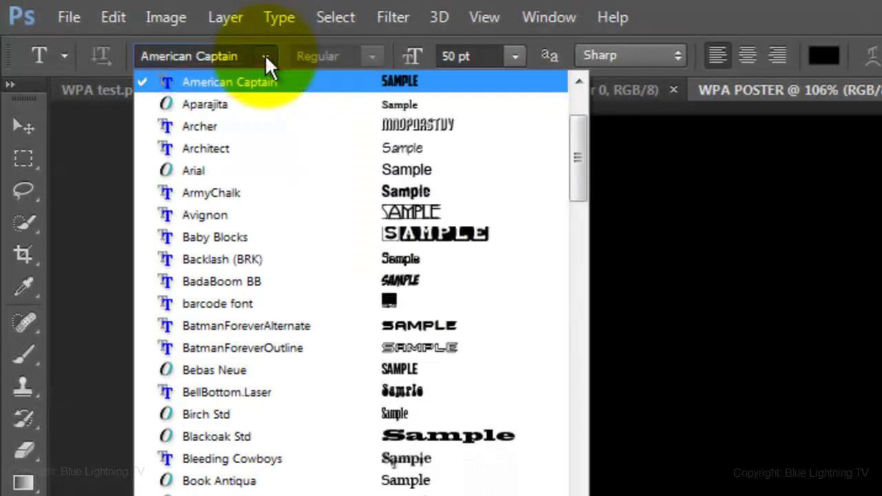
{"action": "left_click", "coordinate": [265, 54]}
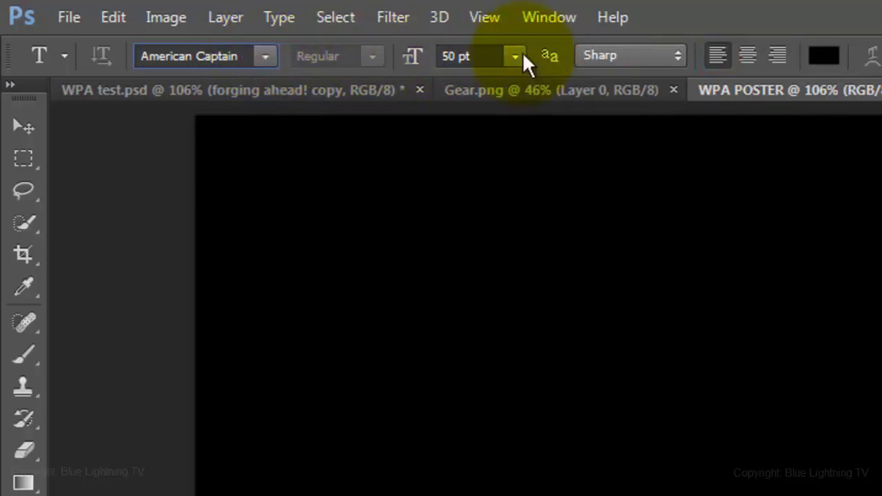
{"action": "left_click", "coordinate": [825, 55]}
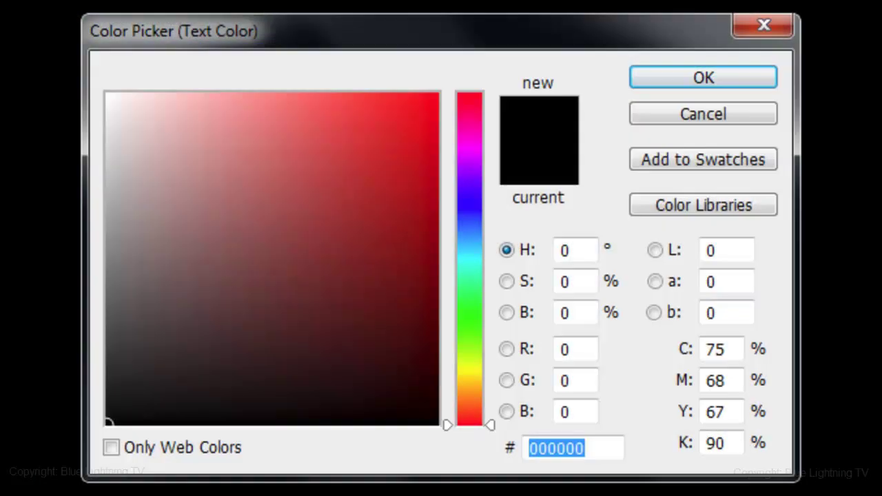
{"action": "type", "text": "C10"}
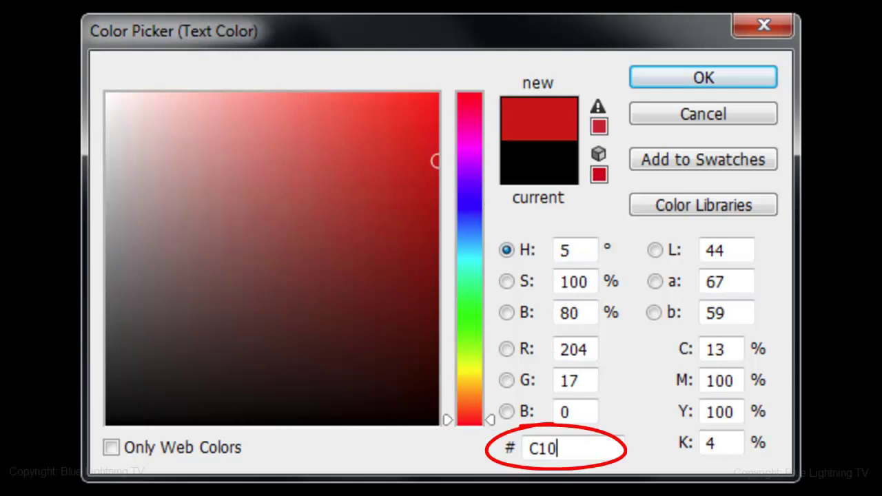
{"action": "type", "text": "D0C"}
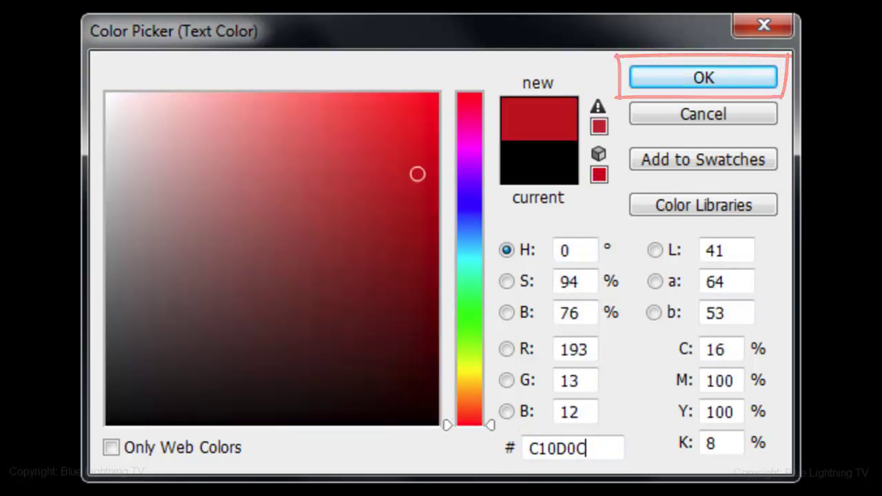
{"action": "key", "text": "Return"}
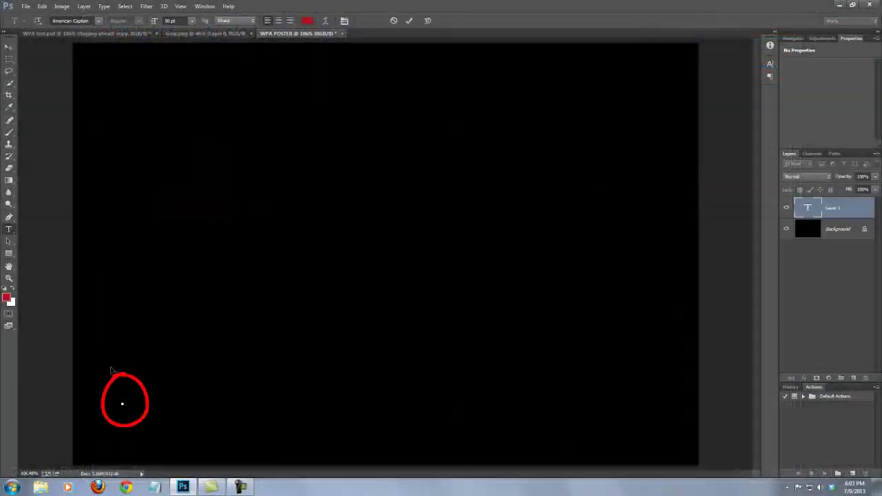
- Type 'WPA IS JOBS' on the canvas and lower that text layer's Fill to 0%
{"action": "type", "text": "WPA IS JOBS"}
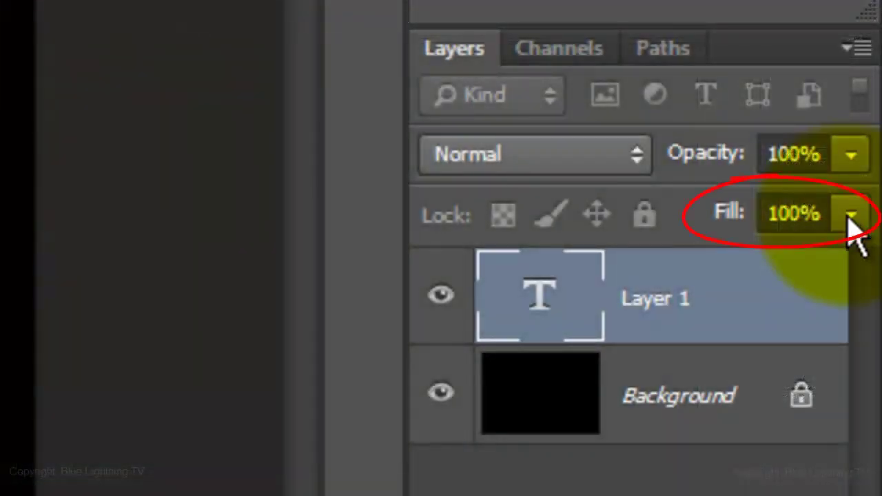
{"action": "left_click_drag", "start_coordinate": [852, 215], "coordinate": [355, 251]}
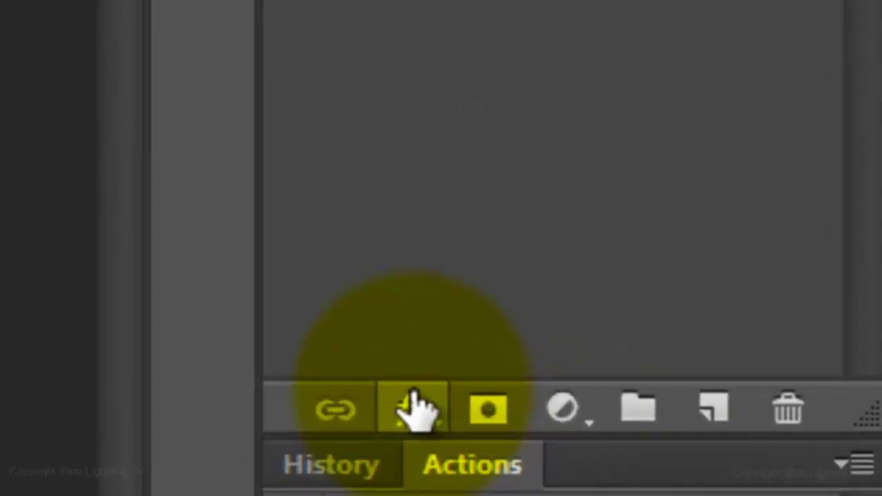
- Give the WPA IS JOBS layer a 3 px outside Stroke in cream F8D2A5
{"action": "left_click", "coordinate": [383, 406]}
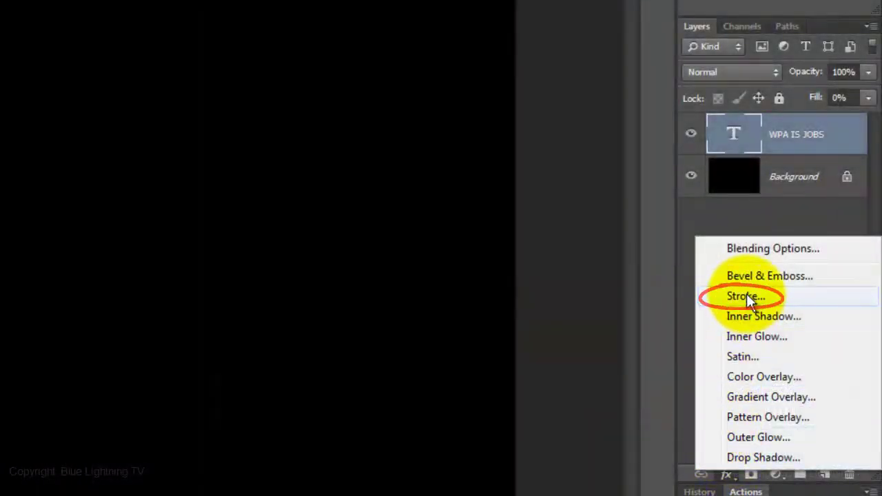
{"action": "left_click", "coordinate": [747, 295]}
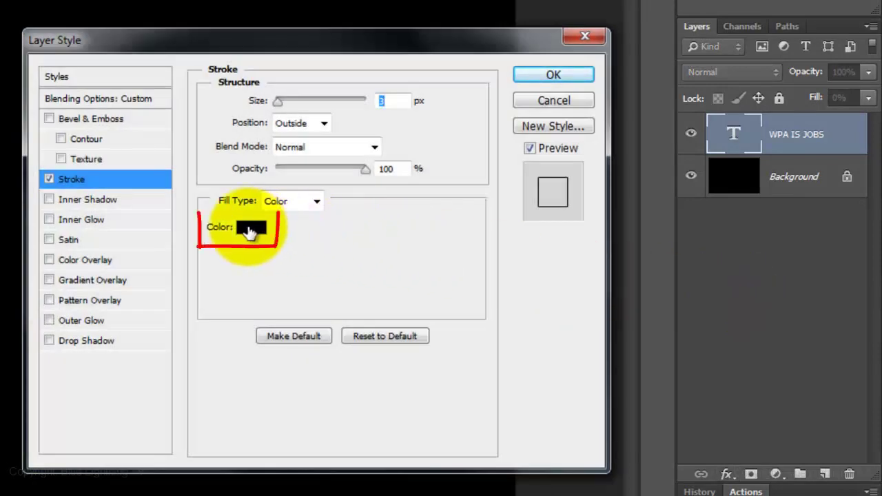
{"action": "left_click", "coordinate": [251, 228]}
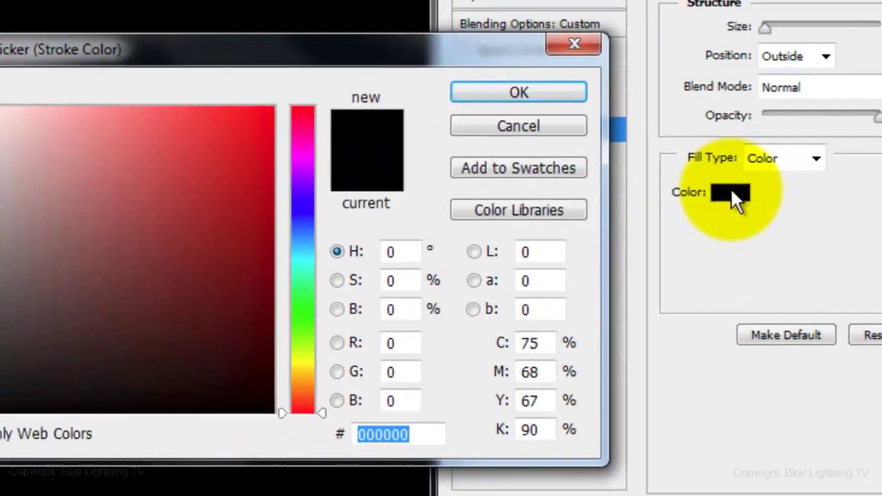
{"action": "type", "text": "F8D2A5"}
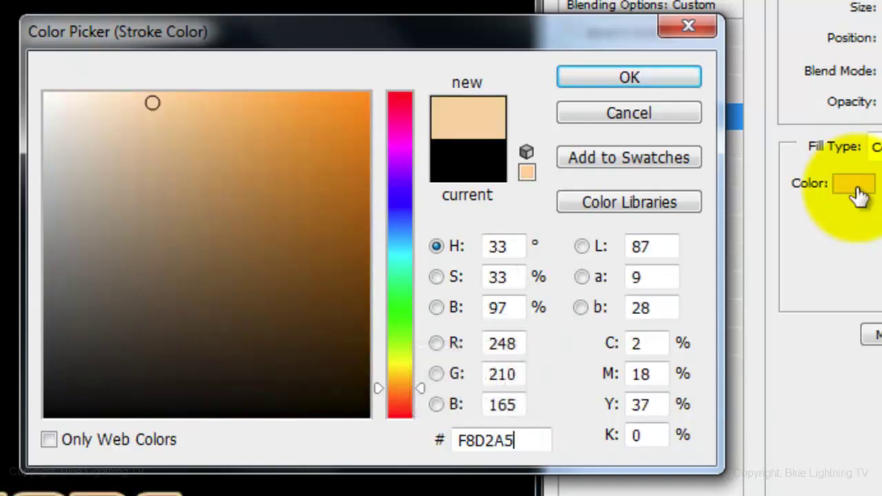
{"action": "key", "text": "Return"}
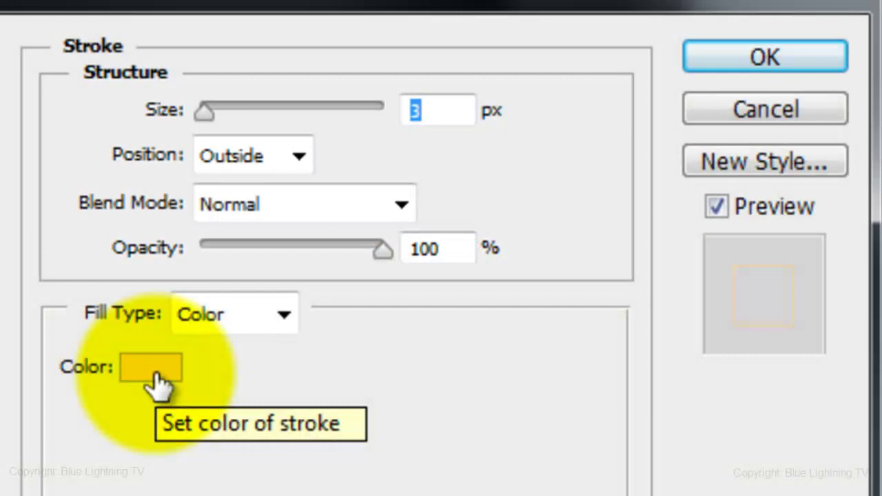
{"action": "key", "text": "Return"}
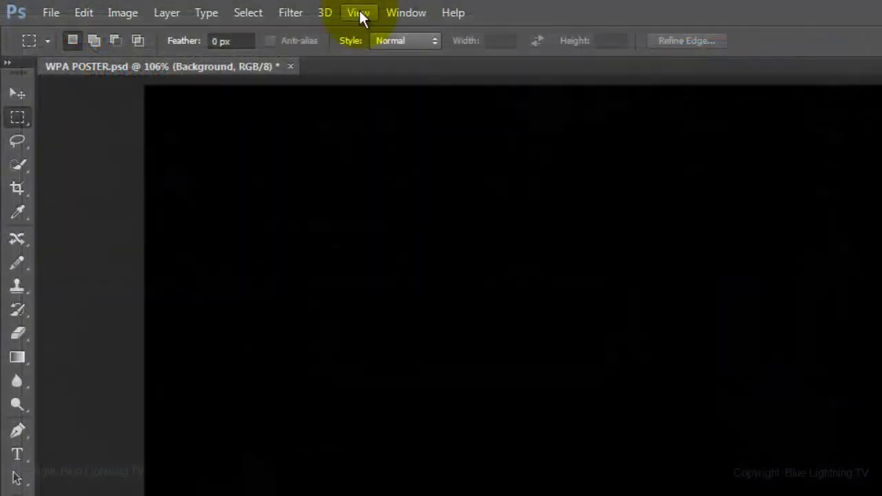
- Turn off snapping, then scale WPA IS JOBS to about 309% along the poster's bottom edge
{"action": "left_click", "coordinate": [359, 11]}
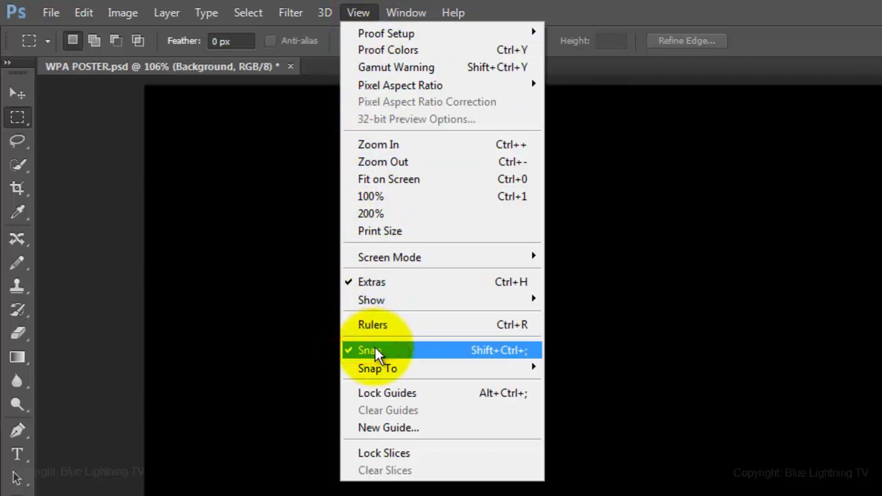
{"action": "left_click", "coordinate": [375, 351]}
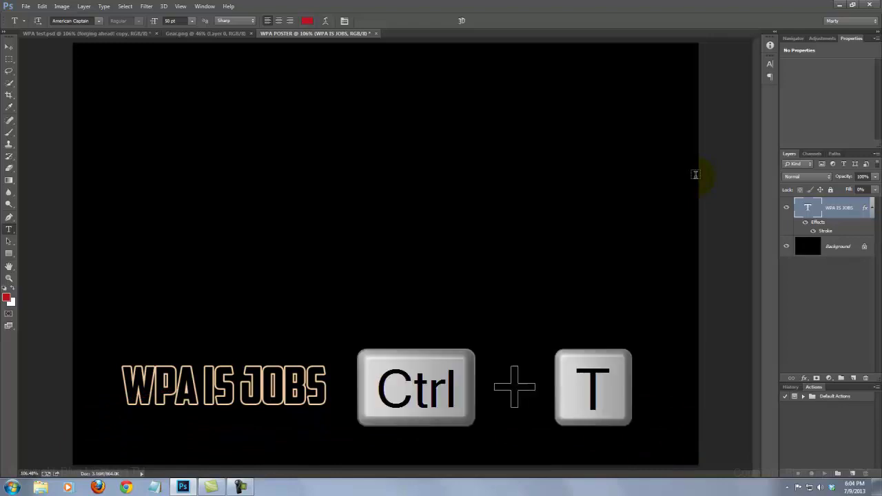
{"action": "key", "text": "ctrl+t"}
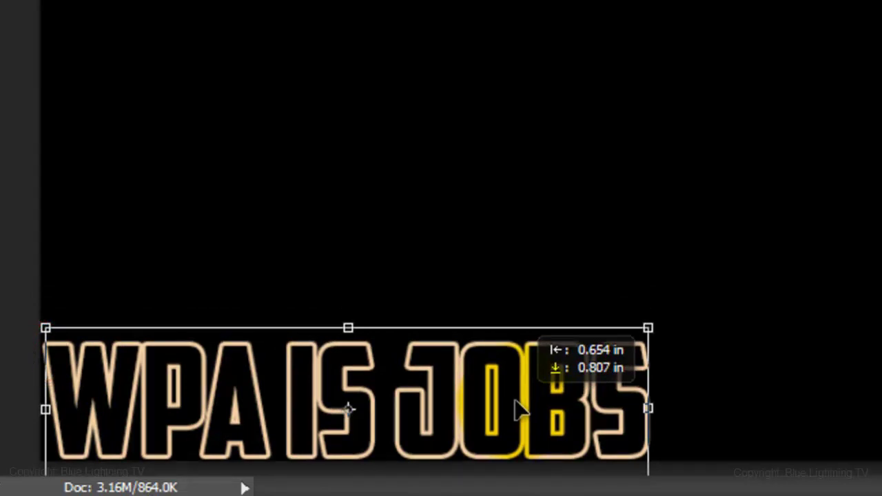
{"action": "left_click_drag", "start_coordinate": [522, 412], "coordinate": [522, 412]}
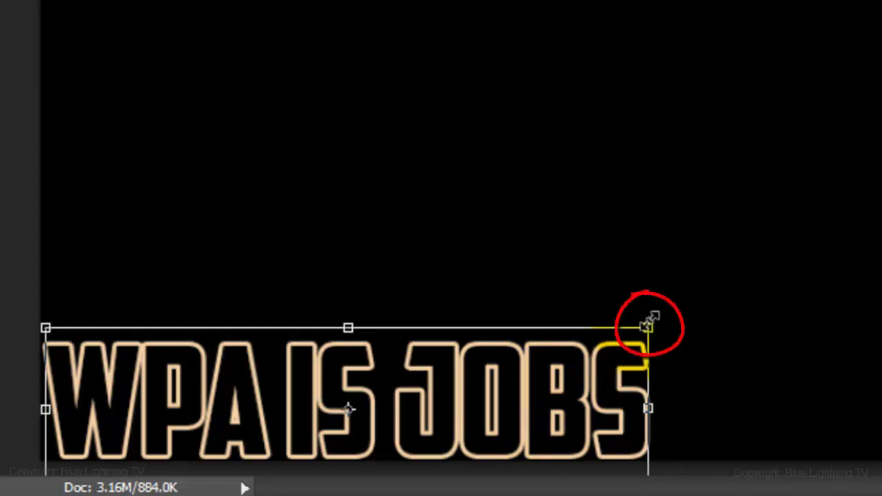
{"action": "key", "text": "shift"}
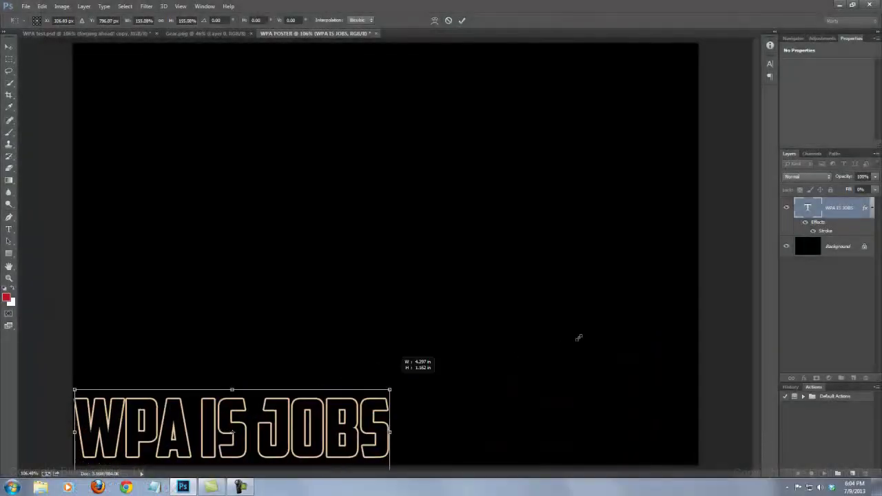
{"action": "left_click_drag", "start_coordinate": [579, 337], "coordinate": [699, 288]}
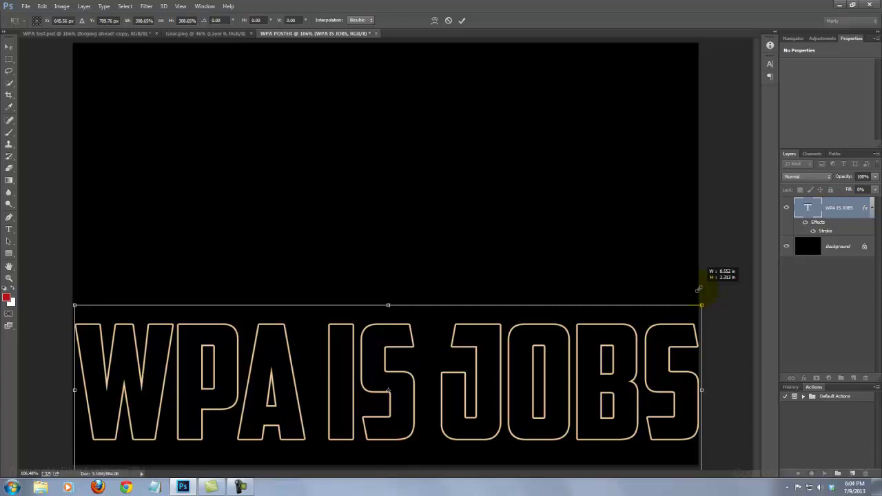
{"action": "key", "text": "Down"}
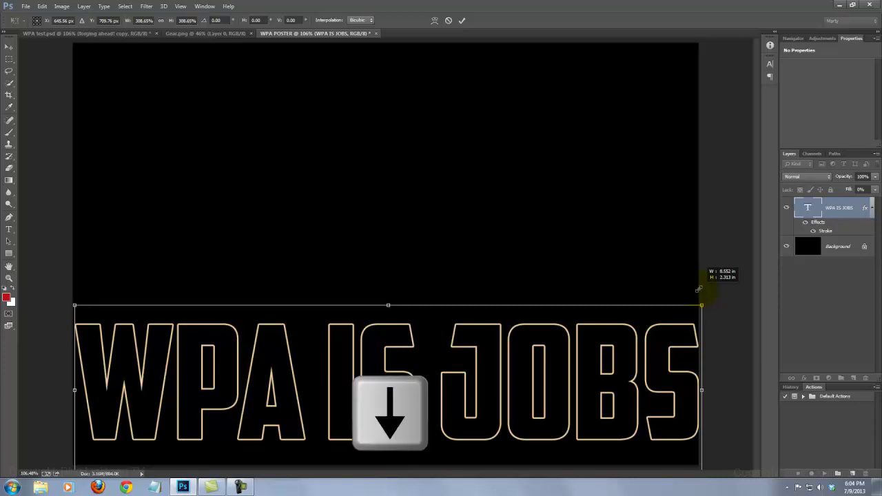
{"action": "key", "text": "Down"}
{"action": "key", "text": "Down"}
{"action": "key", "text": "Down"}
{"action": "key", "text": "Down"}
{"action": "key", "text": "Down"}
{"action": "key", "text": "Down"}
{"action": "key", "text": "Down"}
{"action": "key", "text": "Down"}
{"action": "key", "text": "Down"}
{"action": "key", "text": "Down"}
{"action": "key", "text": "Down"}
{"action": "key", "text": "Down"}
{"action": "key", "text": "Down"}
{"action": "key", "text": "Down"}
{"action": "key", "text": "Down"}
{"action": "key", "text": "Down"}
{"action": "key", "text": "Down"}
{"action": "key", "text": "Down"}
{"action": "key", "text": "Down"}
{"action": "key", "text": "Down"}
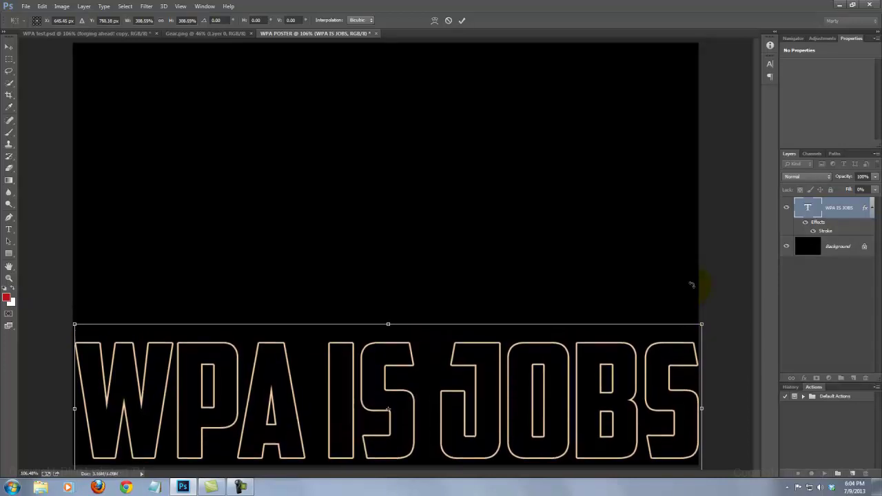
{"action": "key", "text": "Down"}
{"action": "key", "text": "Down"}
{"action": "key", "text": "Down"}
{"action": "key", "text": "Down"}
{"action": "key", "text": "Down"}
{"action": "key", "text": "Down"}
{"action": "key", "text": "Down"}
{"action": "key", "text": "Down"}
{"action": "key", "text": "Down"}
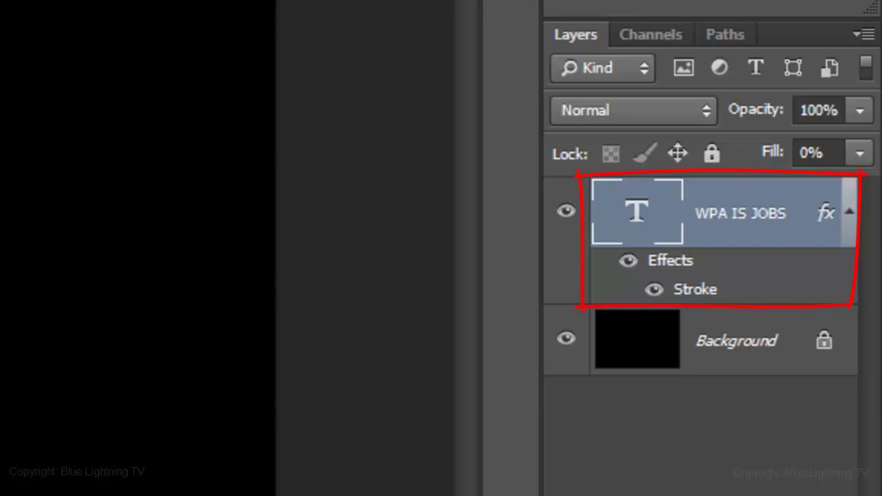
- Duplicate WPA IS JOBS, move the copy straight up to the top, and shrink it to about 52%
{"action": "key", "text": "ctrl+j"}
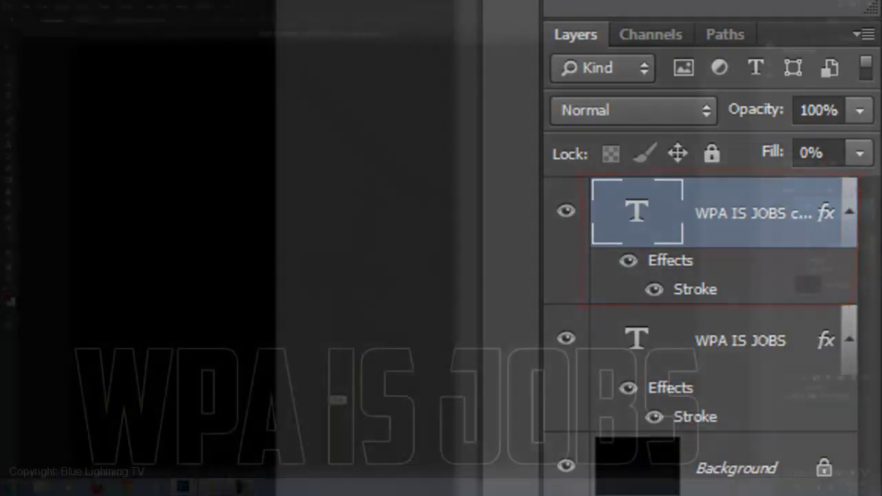
{"action": "key", "text": "shift"}
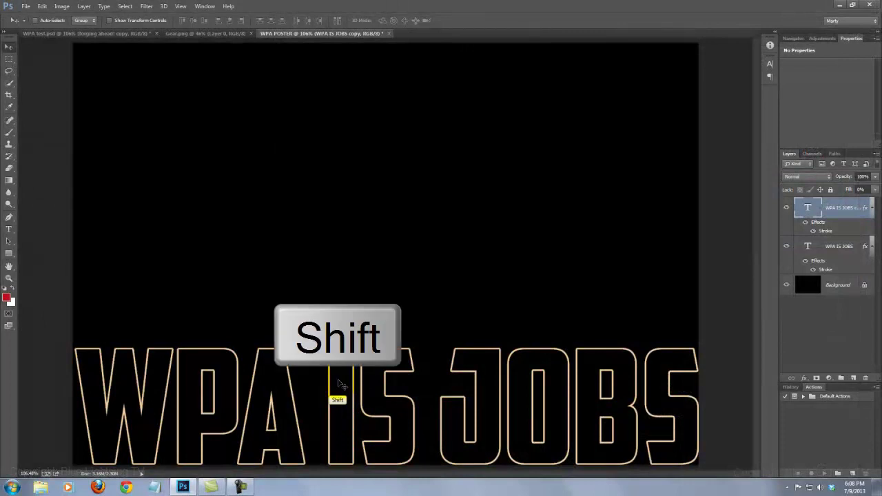
{"action": "left_click_drag", "start_coordinate": [336, 384], "coordinate": [340, 109]}
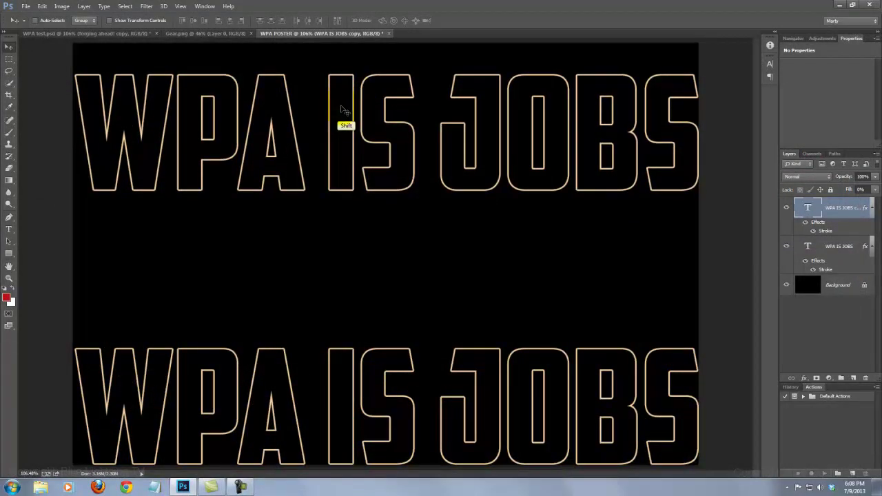
{"action": "key", "text": "ctrl+t"}
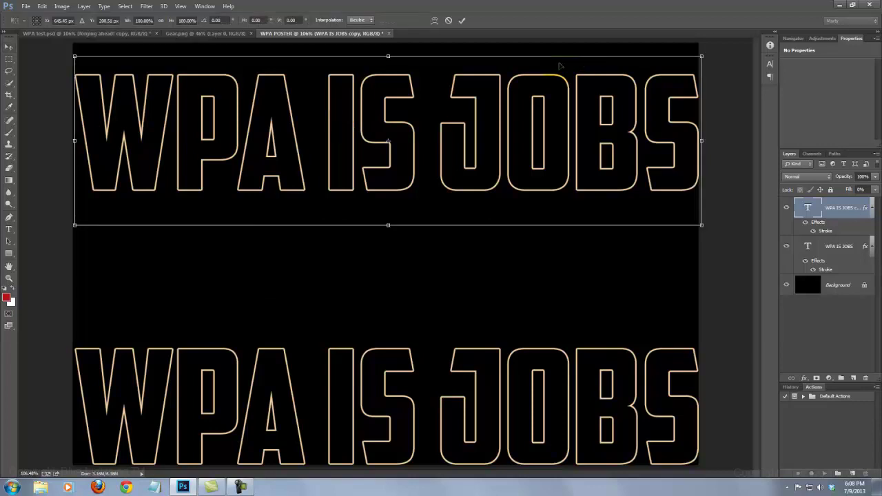
{"action": "key", "text": "shift"}
{"action": "left_click_drag", "start_coordinate": [701, 55], "coordinate": [414, 171]}
{"action": "key", "text": "Return"}
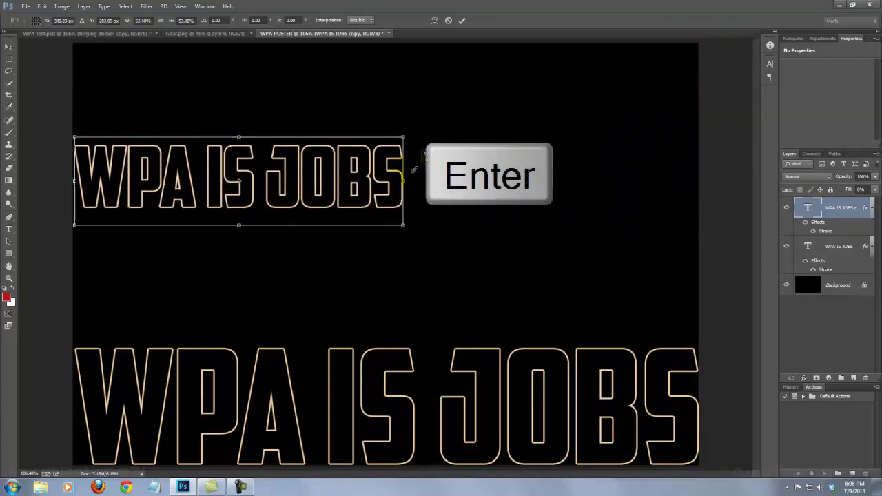
- Replace the top copy's wording with 'FORGING AHEAD!'
{"action": "key", "text": "t"}
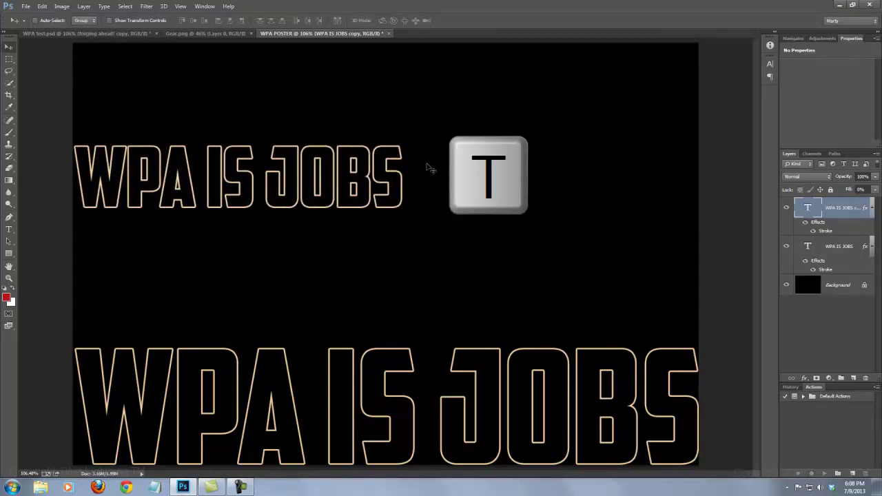
{"action": "left_click_drag", "start_coordinate": [405, 172], "coordinate": [90, 169]}
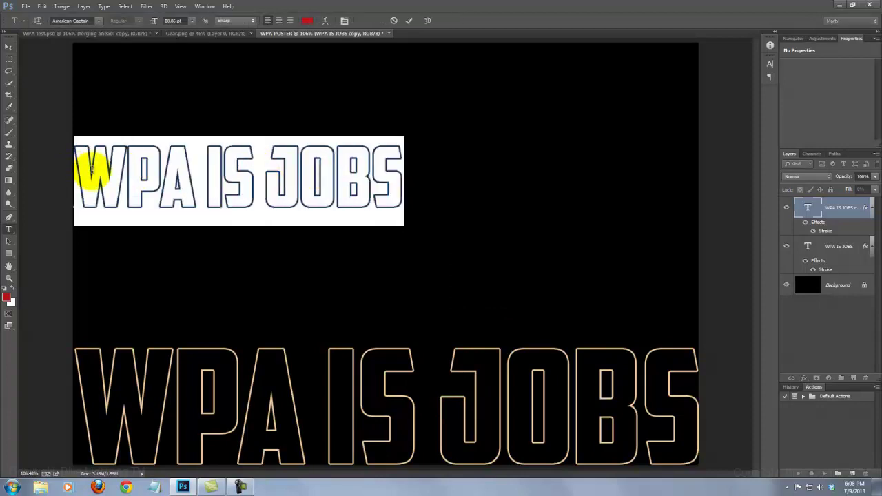
{"action": "type", "text": "FORGING AHEAD"}
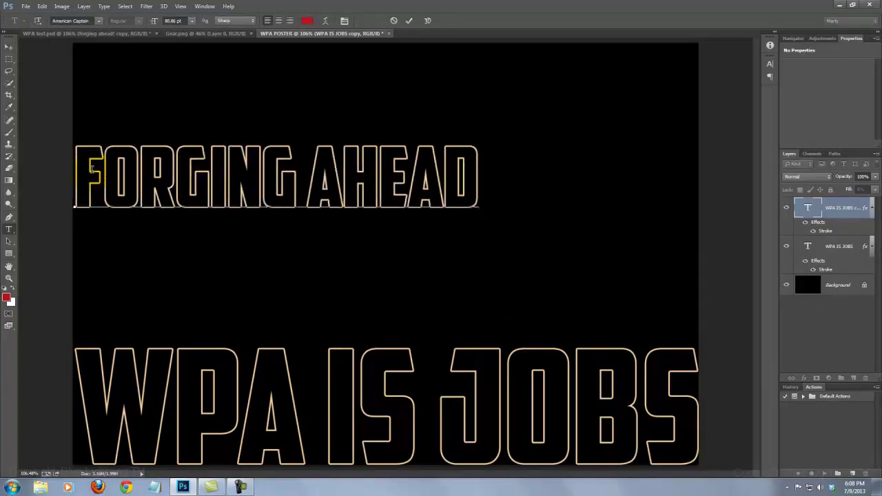
{"action": "type", "text": "!"}
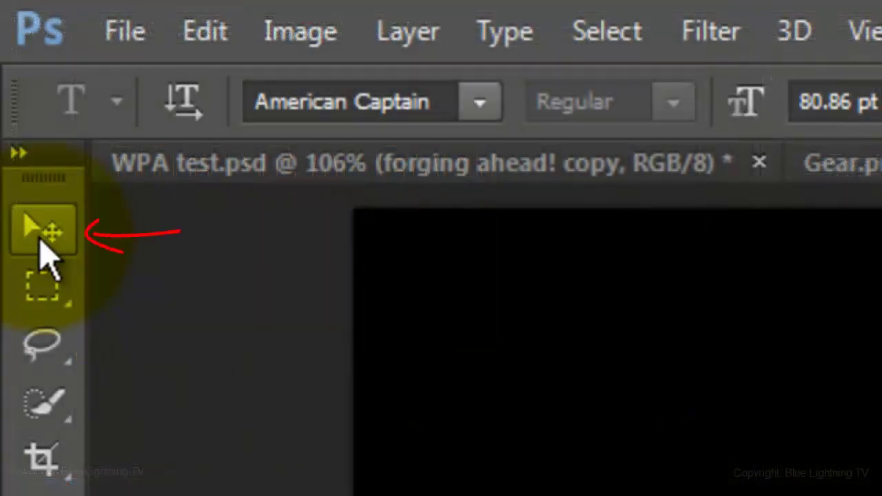
- Scale FORGING AHEAD! to about 149% and position it just below the poster's top edge
{"action": "left_click", "coordinate": [39, 235]}
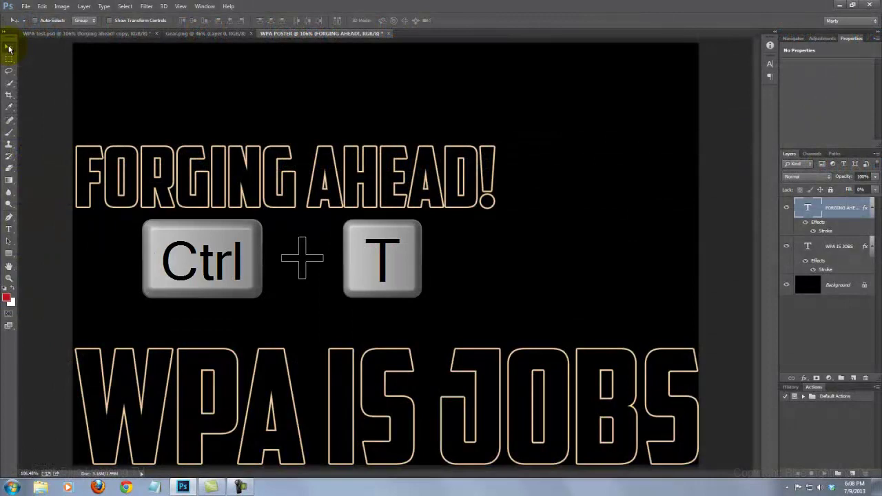
{"action": "key", "text": "ctrl+t"}
{"action": "left_click_drag", "start_coordinate": [150, 161], "coordinate": [149, 62]}
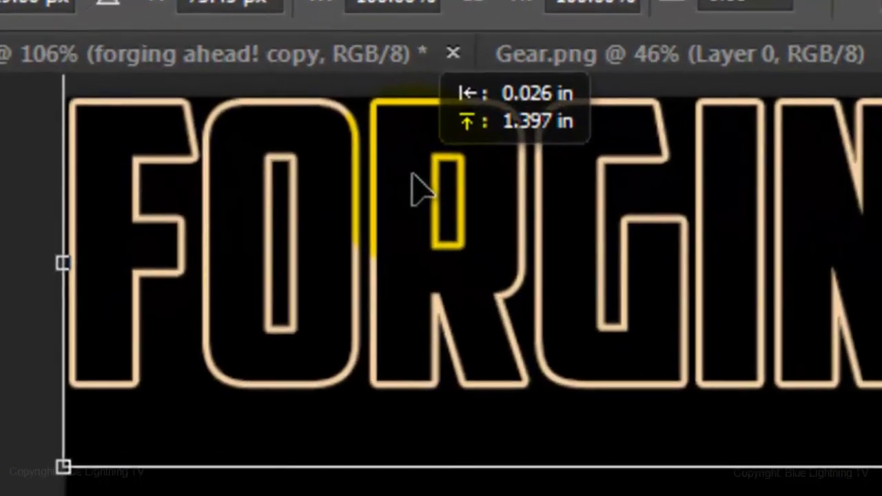
{"action": "left_click_drag", "start_coordinate": [412, 174], "coordinate": [417, 178]}
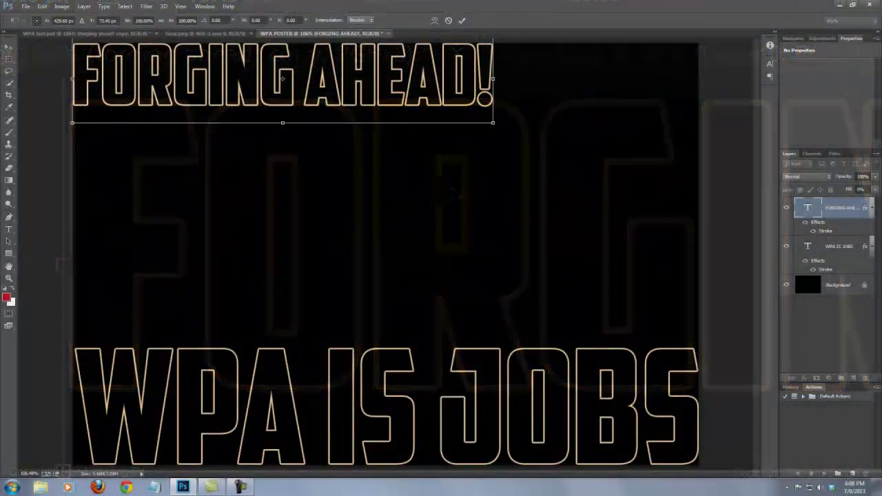
{"action": "mouse_move", "coordinate": [492, 114]}
{"action": "left_mouse_down"}
{"action": "mouse_move", "coordinate": [538, 144]}
{"action": "mouse_move", "coordinate": [679, 178]}
{"action": "mouse_move", "coordinate": [691, 206]}
{"action": "left_mouse_up"}
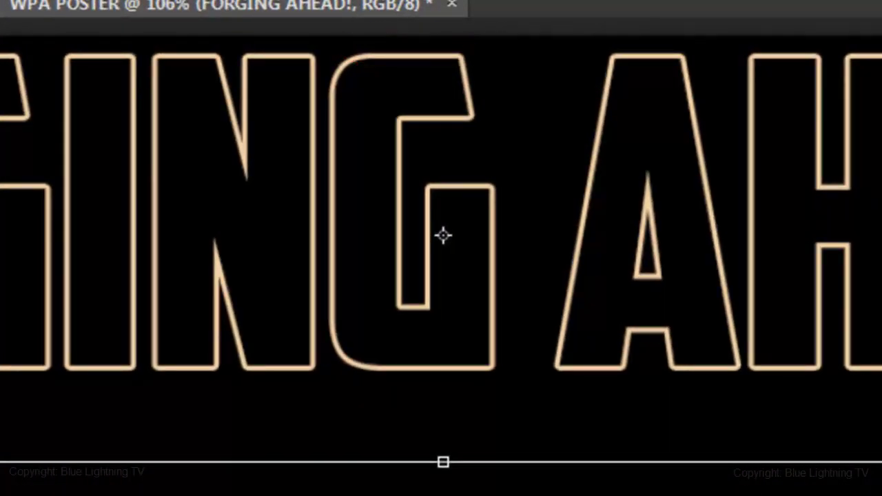
{"action": "key", "text": "Up"}
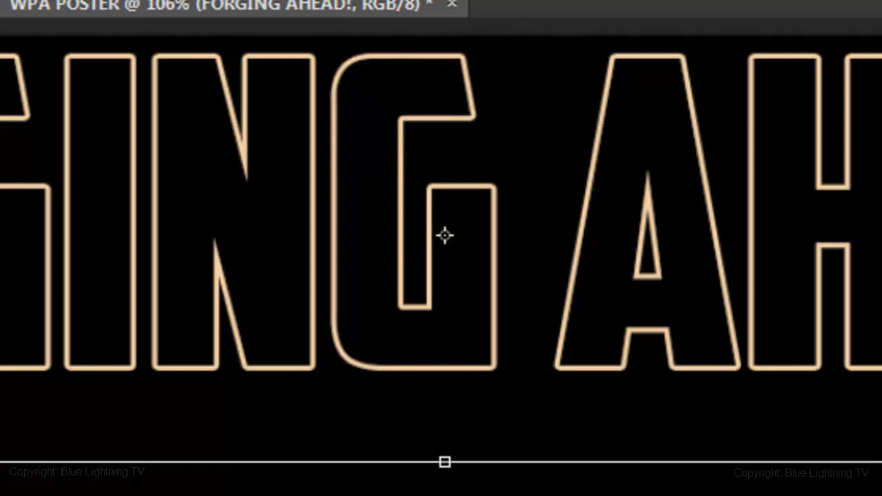
{"action": "left_click_drag", "start_coordinate": [444, 235], "coordinate": [444, 219]}
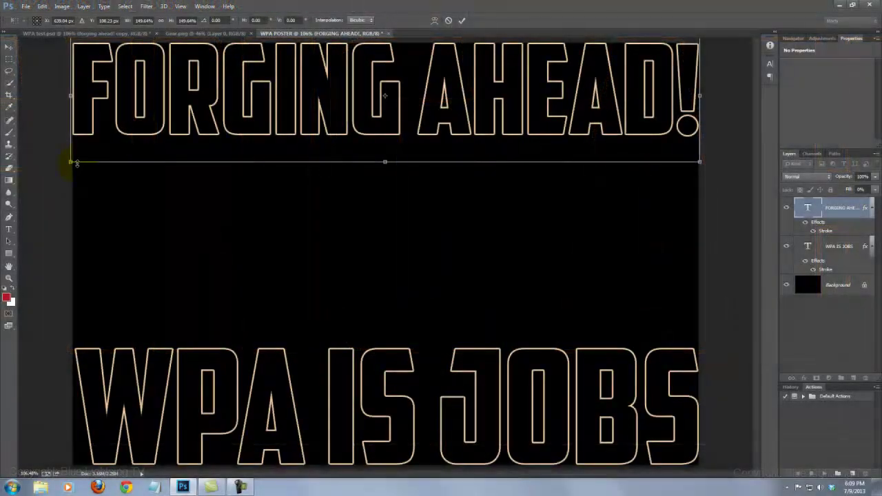
{"action": "key", "text": "Return"}
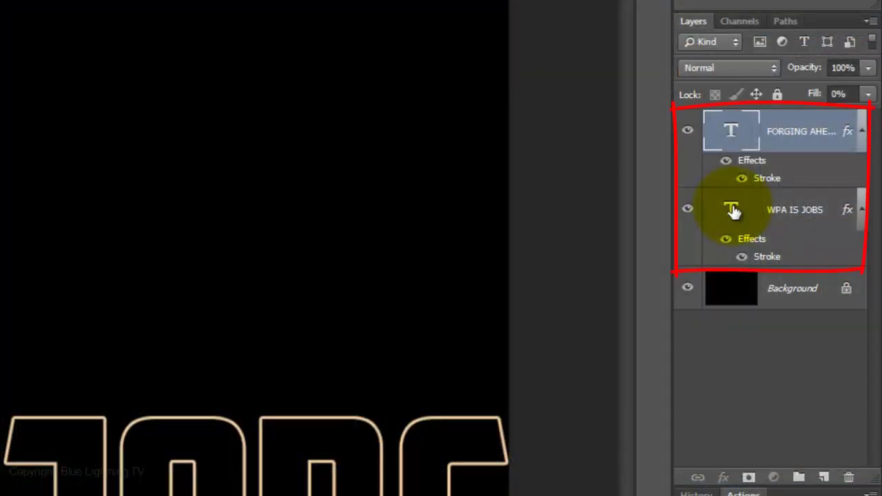
- Select the FORGING AHEAD! and WPA IS JOBS layers and duplicate them
{"action": "key", "text": "shift"}
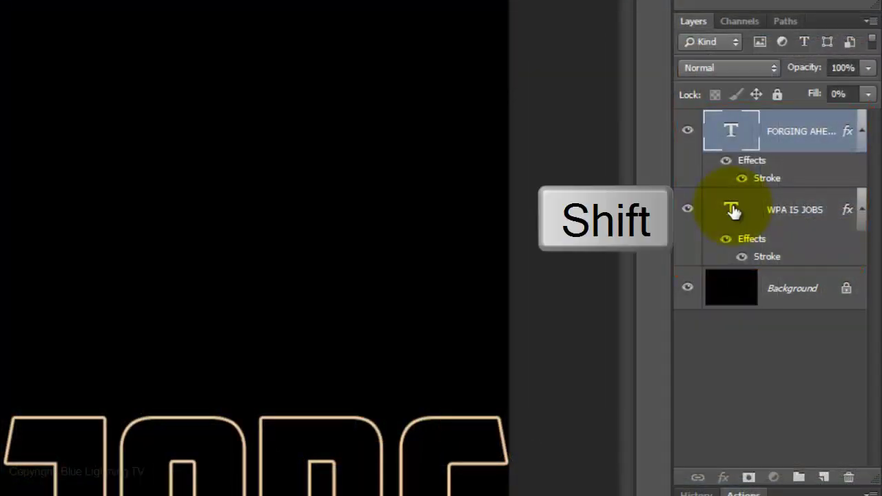
{"action": "left_click", "coordinate": [732, 211], "text": "shift"}
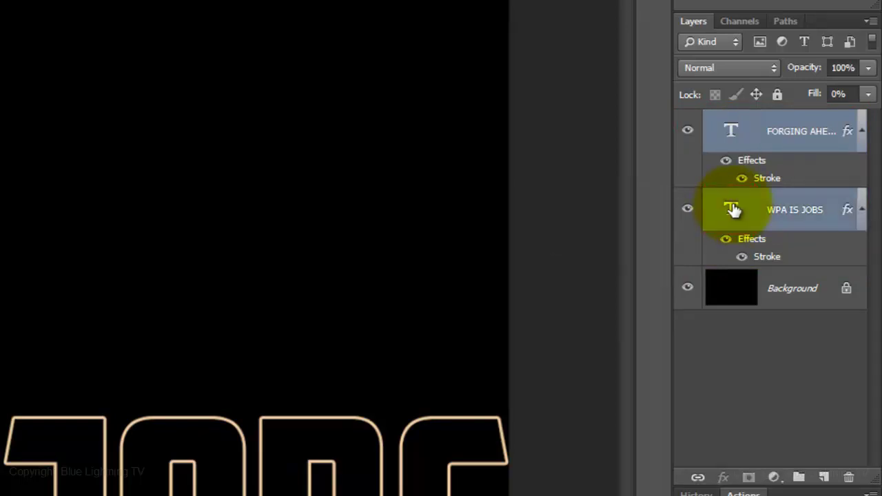
{"action": "key", "text": "ctrl+j"}
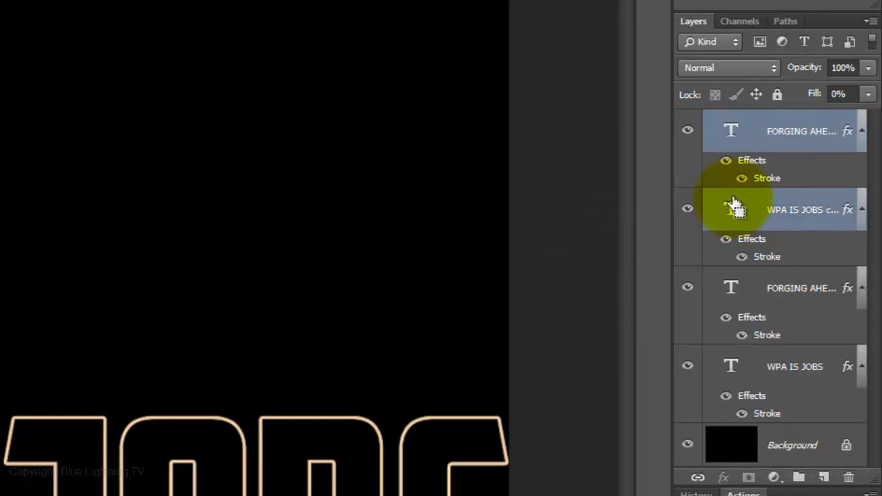
- Hide the copies' stroke effects, raise their Fill to 100%, and group them as Group 1
{"action": "left_click", "coordinate": [726, 159]}
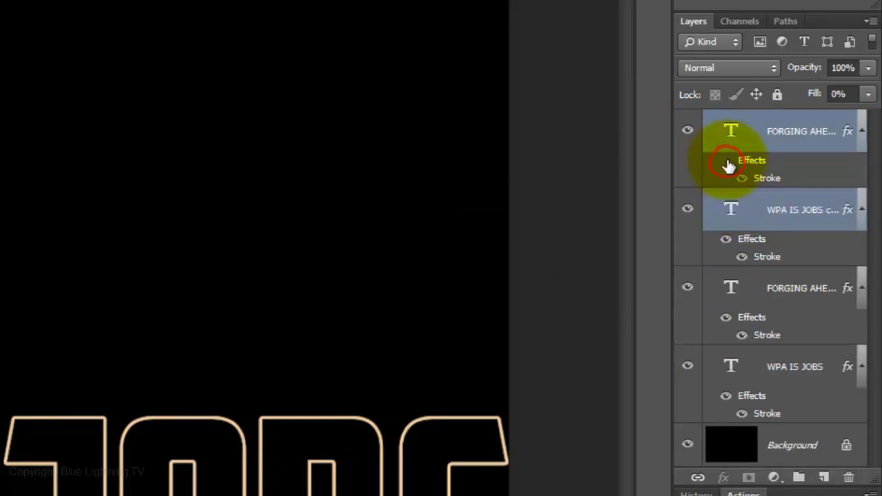
{"action": "left_click", "coordinate": [726, 238]}
{"action": "left_click", "coordinate": [869, 94]}
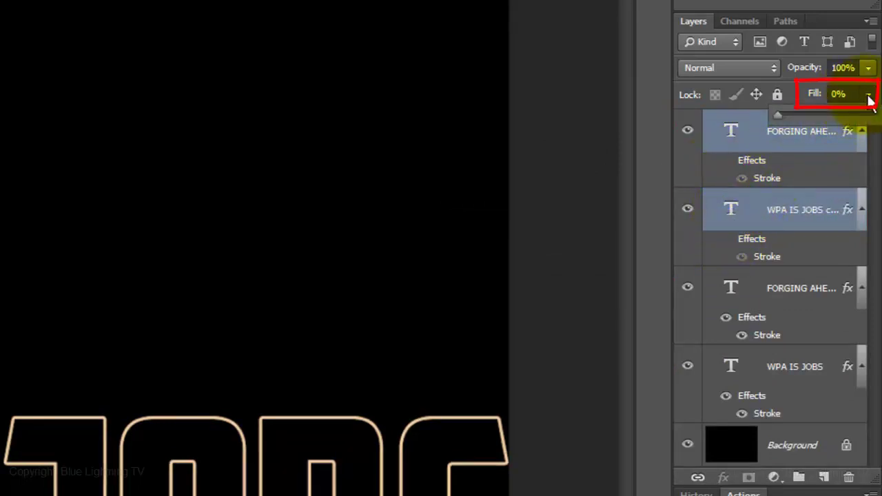
{"action": "left_click_drag", "start_coordinate": [783, 114], "coordinate": [862, 131]}
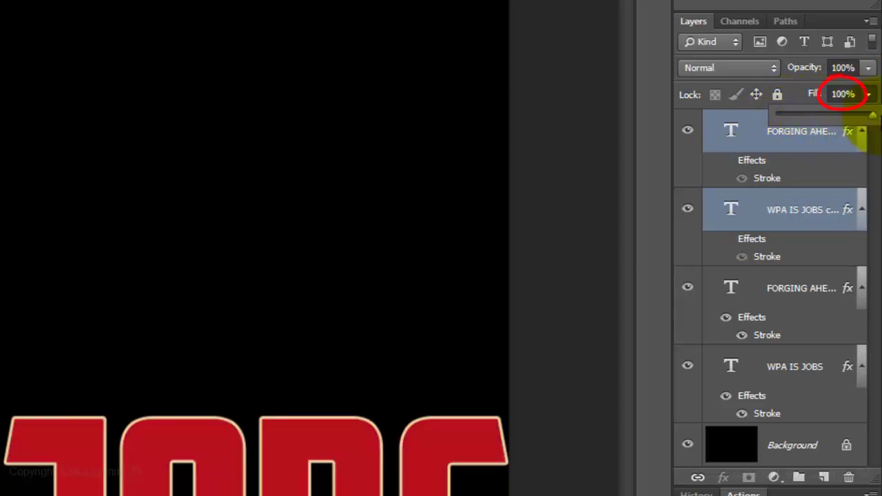
{"action": "left_click", "coordinate": [869, 97]}
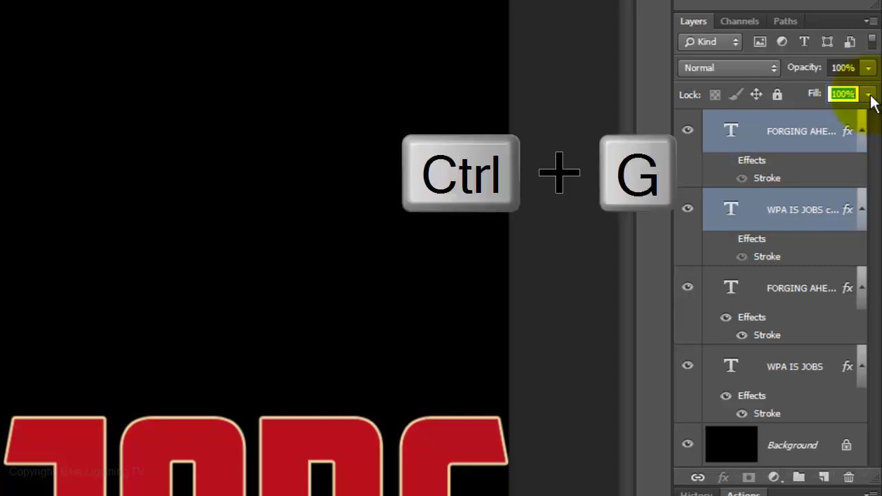
{"action": "key", "text": "ctrl+g"}
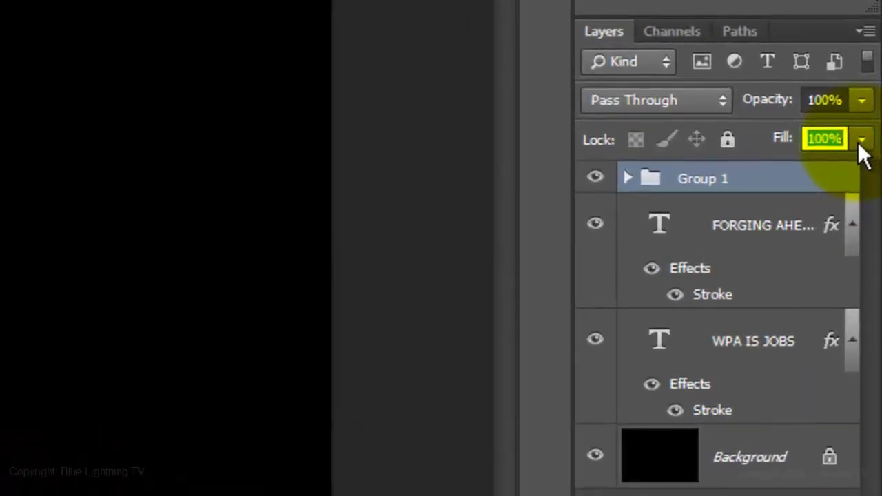
- Rename Group 1 to 'TEXT INSIDE'
{"action": "double_click", "coordinate": [679, 178]}
{"action": "type", "text": "TEXT "}
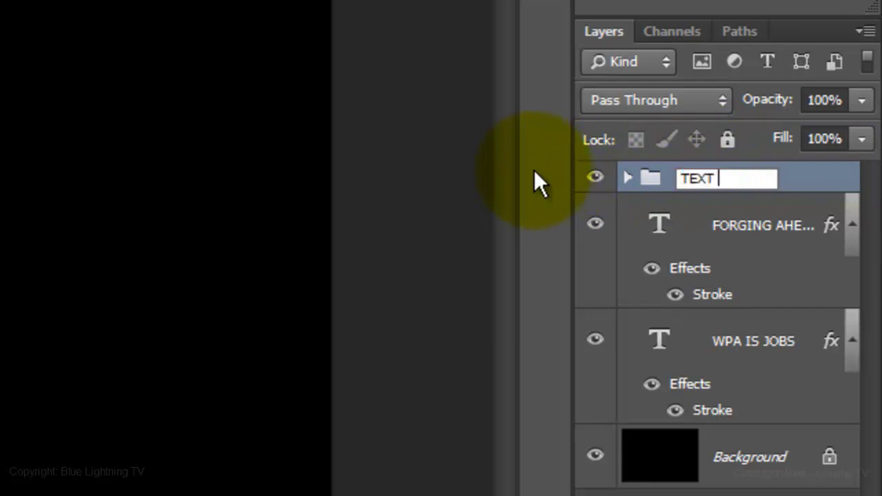
{"action": "type", "text": "INSIDE"}
{"action": "key", "text": "Return"}
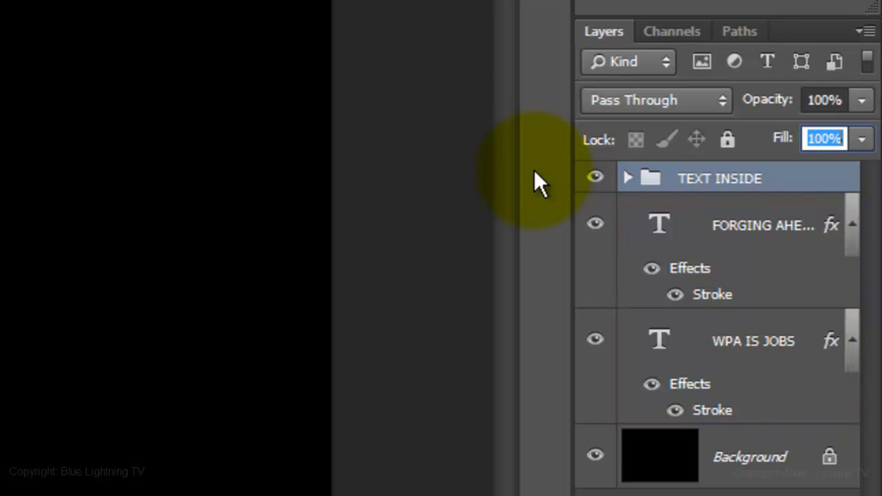
- Group the original stroked text layers into a new group named 'TEXT BORDER'
{"action": "left_click", "coordinate": [710, 234]}
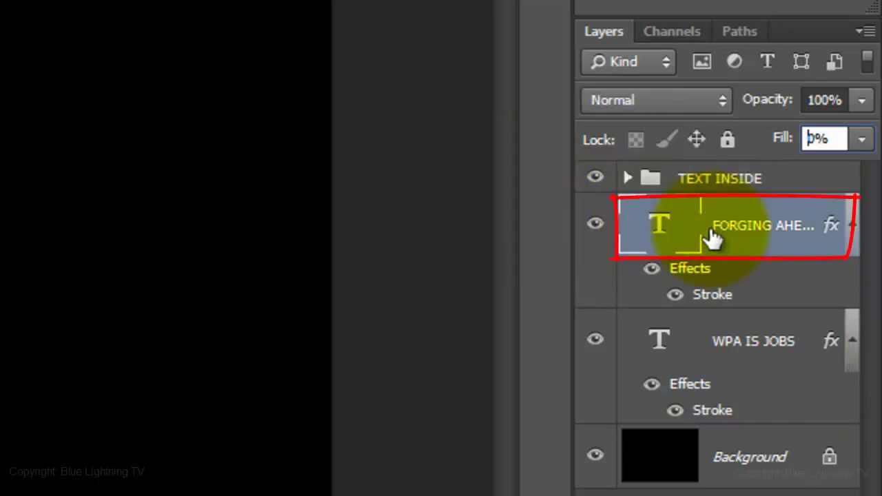
{"action": "left_click", "coordinate": [710, 350], "text": "shift"}
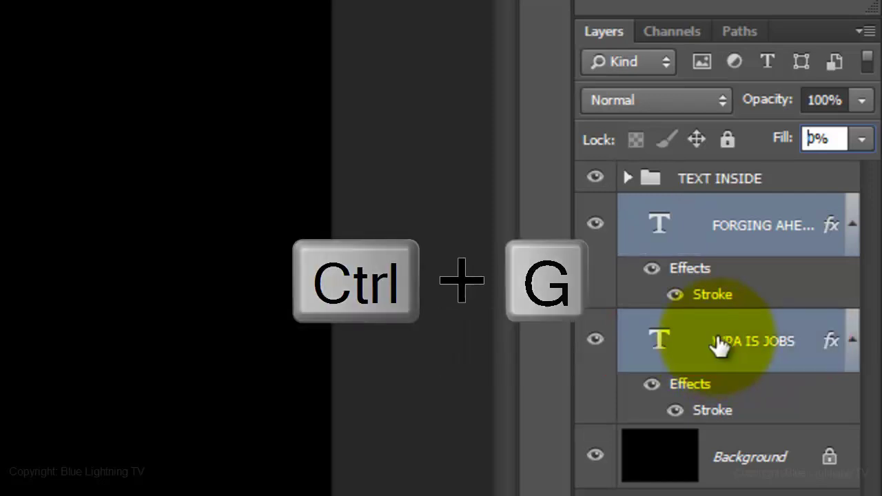
{"action": "key", "text": "ctrl+g"}
{"action": "double_click", "coordinate": [707, 211]}
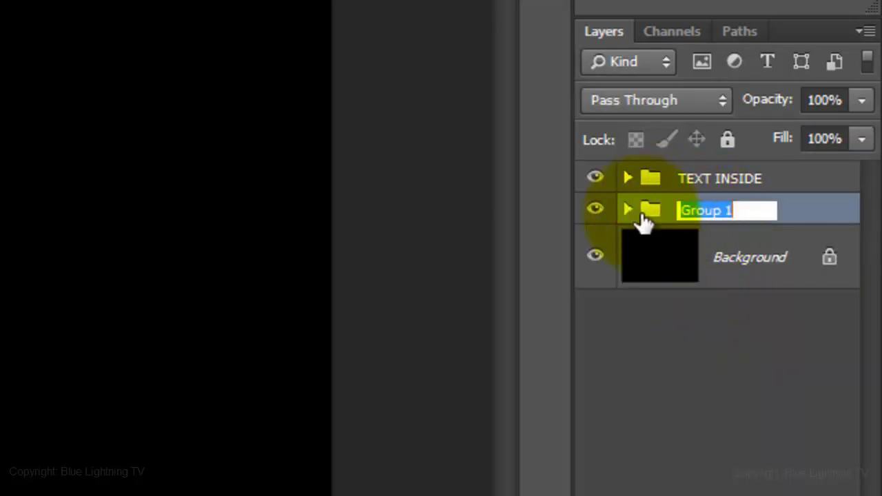
{"action": "type", "text": "TEXT BORDER"}
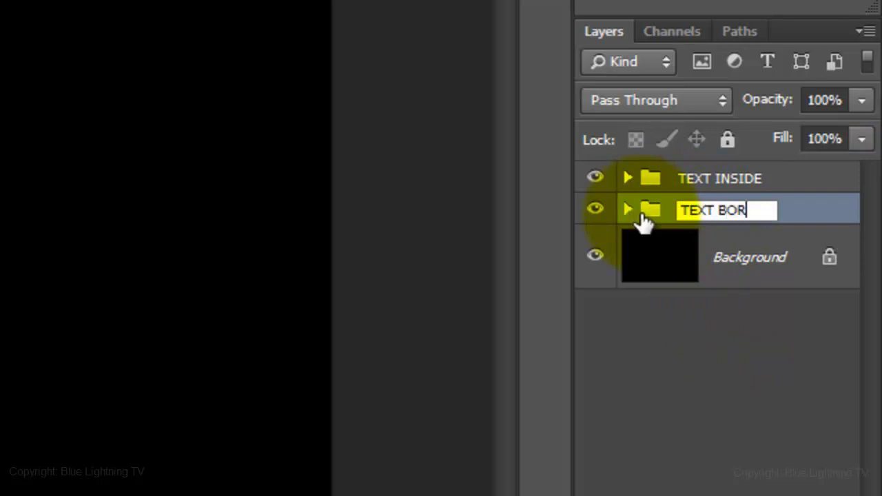
{"action": "key", "text": "Return"}
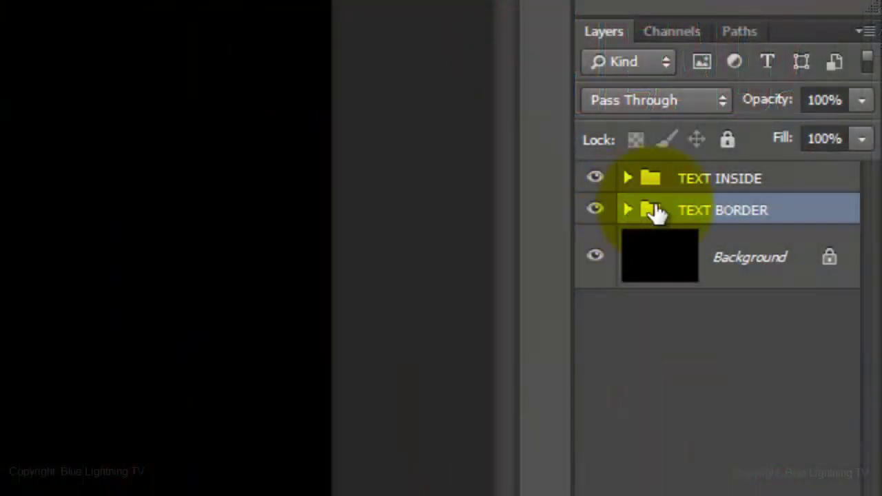
- Move TEXT BORDER above TEXT INSIDE, fill the Background with the sampled cream, then switch to Gear.png
{"action": "left_click_drag", "start_coordinate": [657, 212], "coordinate": [693, 165]}
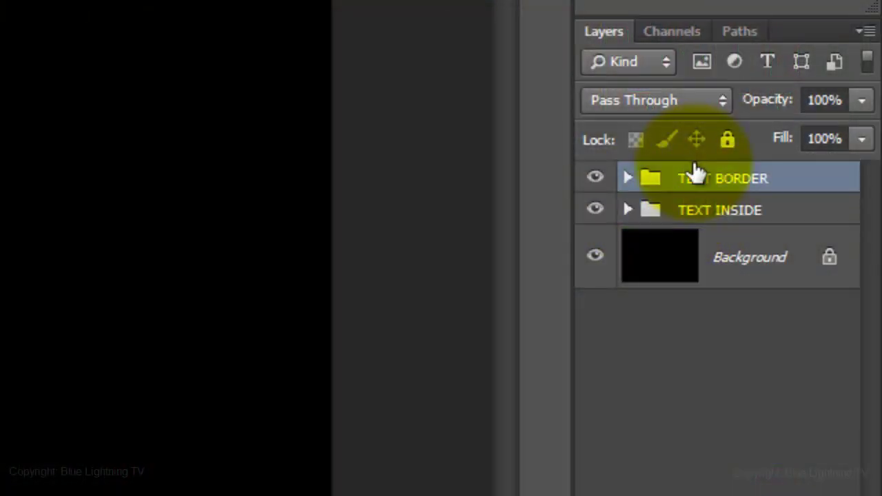
{"action": "left_click", "coordinate": [671, 256]}
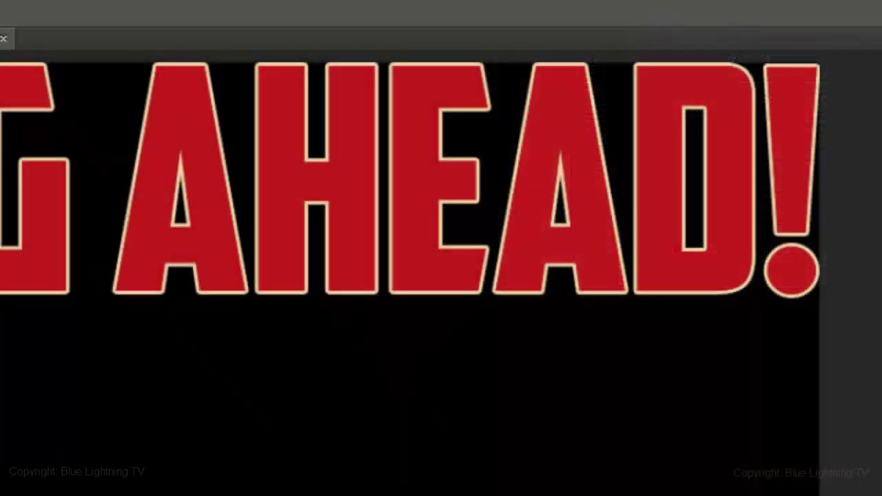
{"action": "key", "text": "i"}
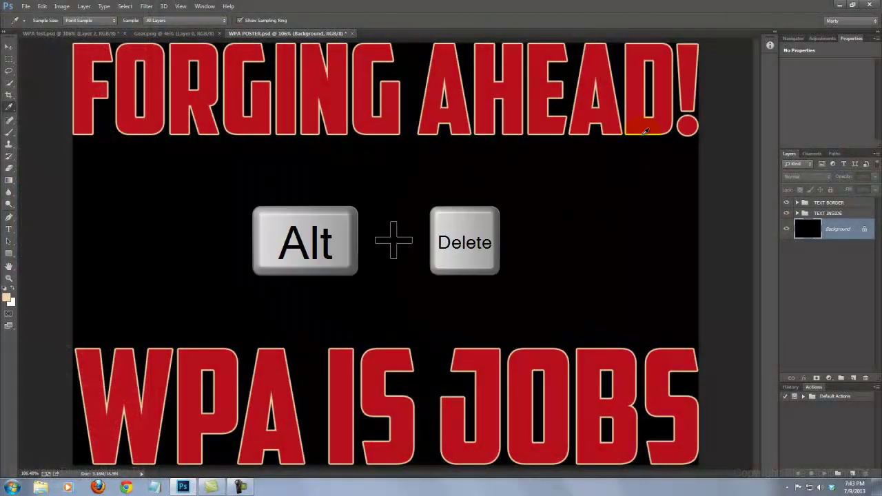
{"action": "key", "text": "alt+Delete"}
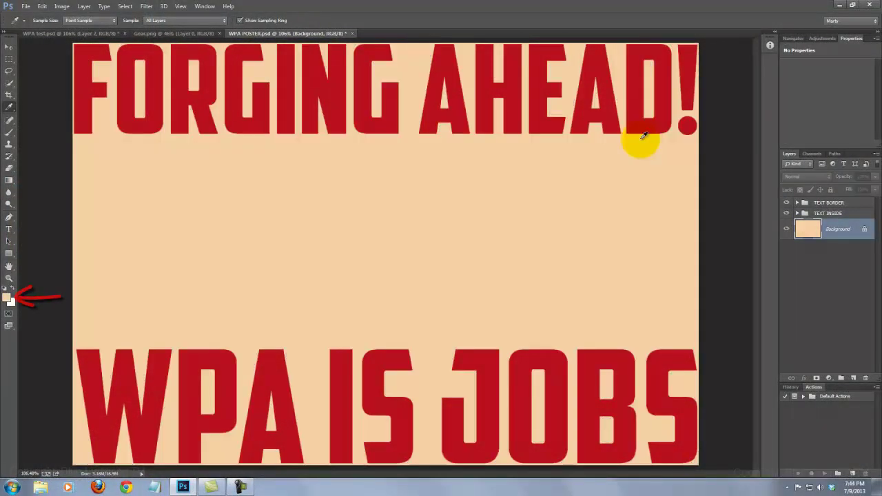
{"action": "left_click", "coordinate": [193, 32]}
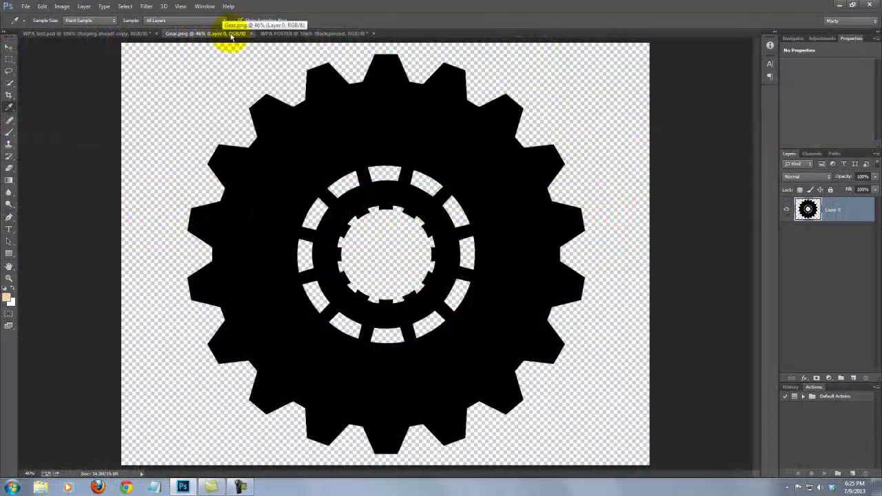
- Drag Gear.png's black gear onto the WPA POSTER canvas with the Move tool
{"action": "key", "text": "v"}
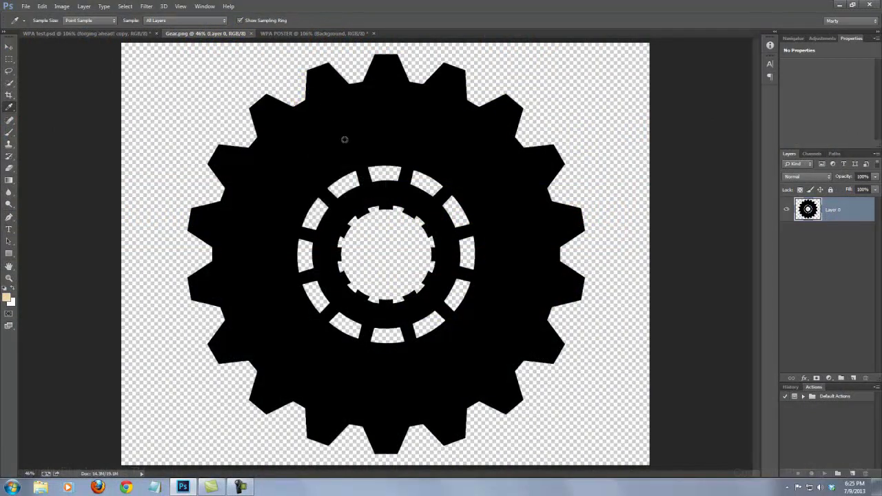
{"action": "left_click_drag", "start_coordinate": [341, 139], "coordinate": [324, 45]}
{"action": "left_click_drag", "start_coordinate": [448, 147], "coordinate": [459, 116]}
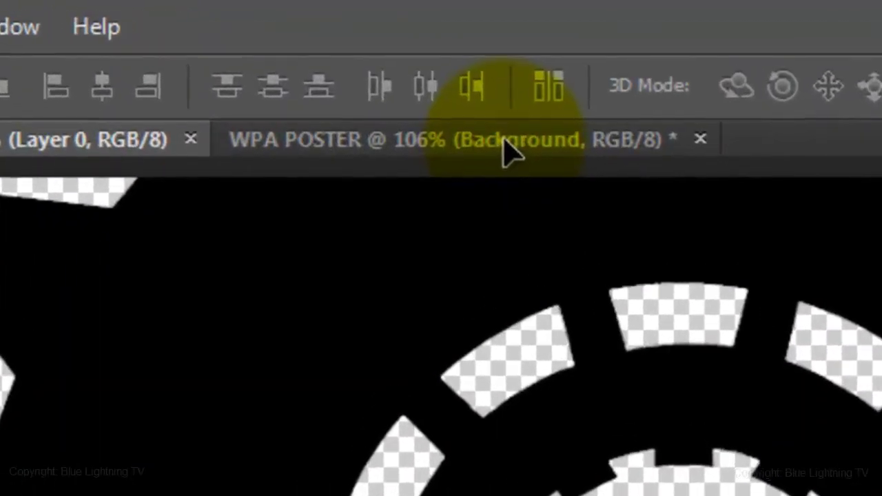
{"action": "left_click_drag", "start_coordinate": [507, 150], "coordinate": [551, 289]}
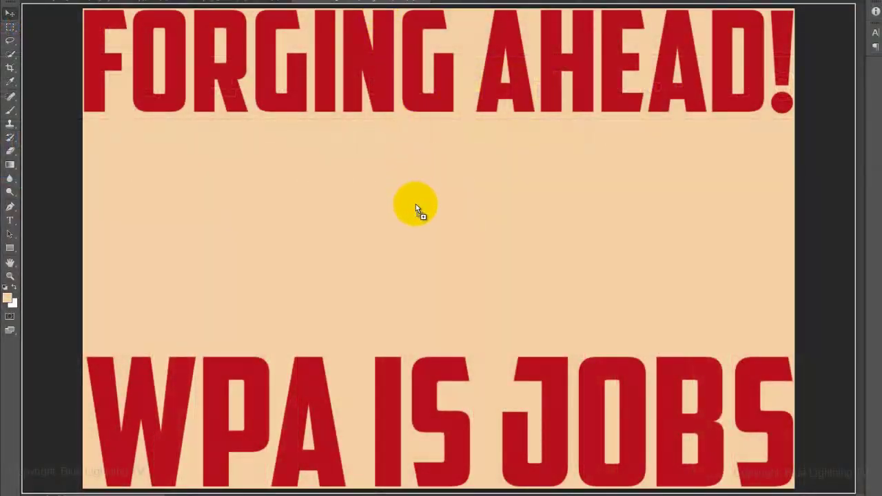
{"action": "left_click_drag", "start_coordinate": [416, 205], "coordinate": [422, 246]}
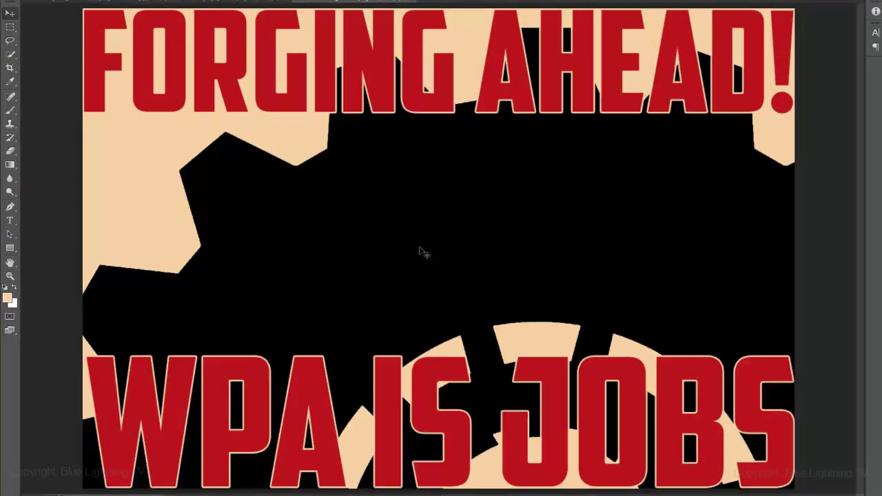
- Scale the gear proportionally to 45.75% width and move it up to the poster's right side
{"action": "key", "text": "ctrl+t"}
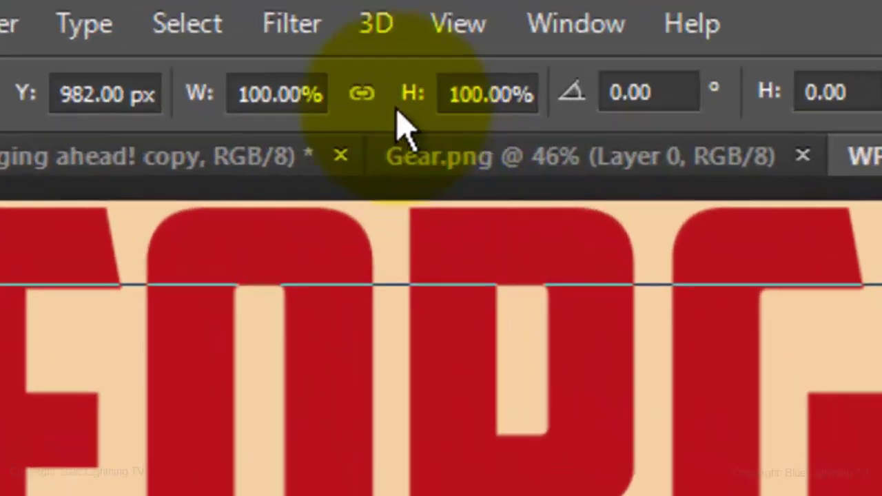
{"action": "left_click", "coordinate": [239, 18]}
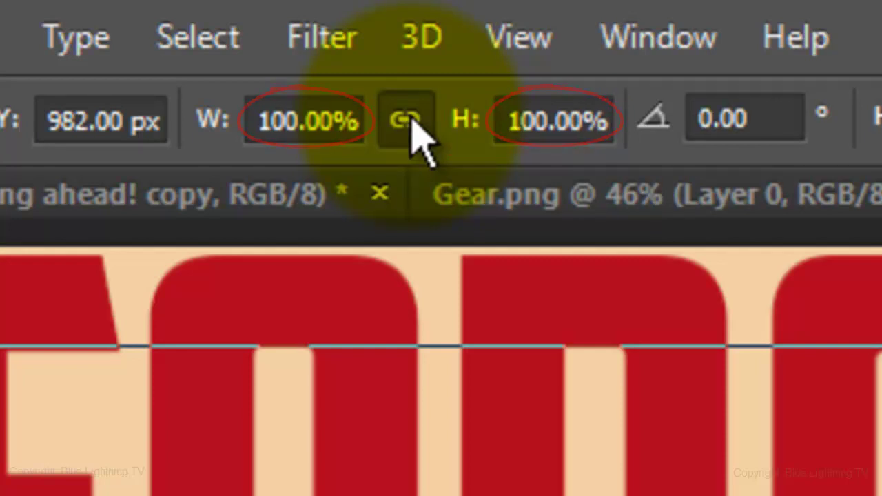
{"action": "left_click", "coordinate": [407, 121]}
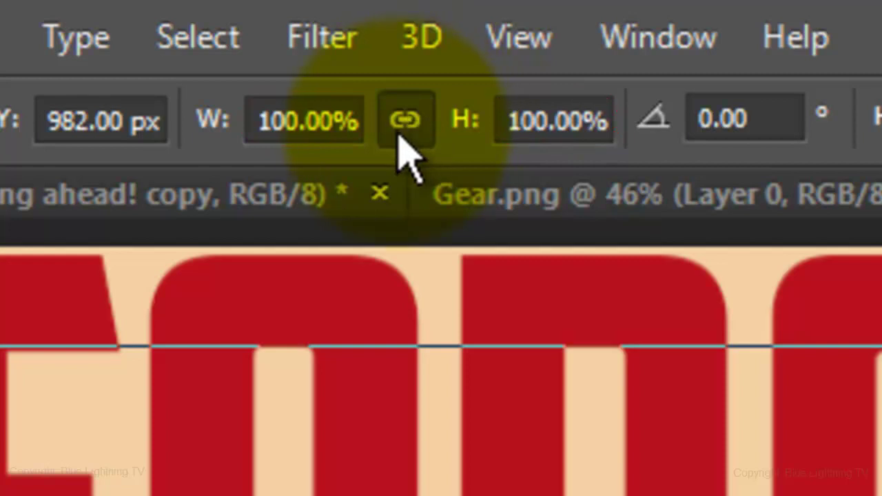
{"action": "left_click", "coordinate": [213, 131]}
{"action": "type", "text": "45.75"}
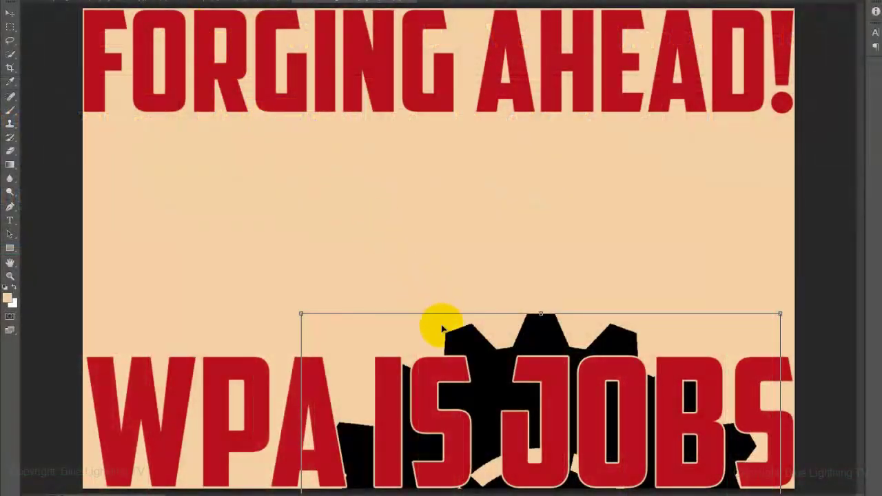
{"action": "left_click_drag", "start_coordinate": [442, 329], "coordinate": [571, 81]}
- Commit the gear transform, move Layer 1 between TEXT BORDER and TEXT INSIDE, and blend it Soft Light
{"action": "key", "text": "Return"}
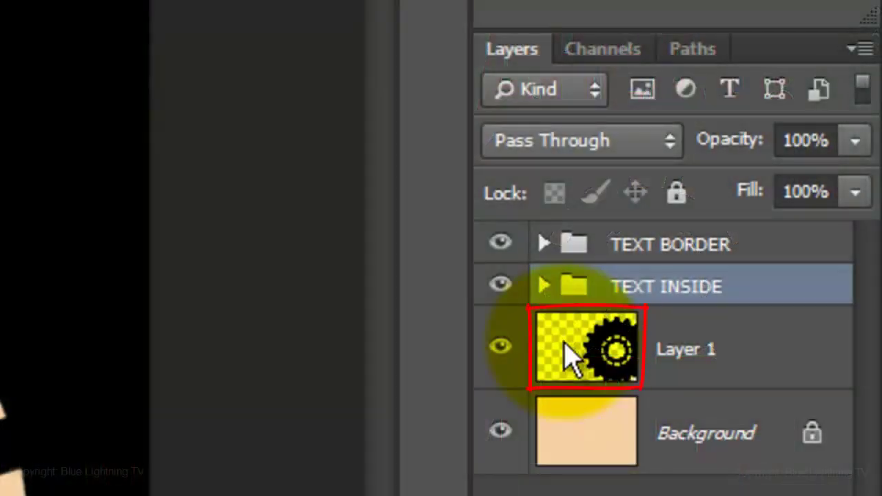
{"action": "left_click_drag", "start_coordinate": [565, 355], "coordinate": [602, 269]}
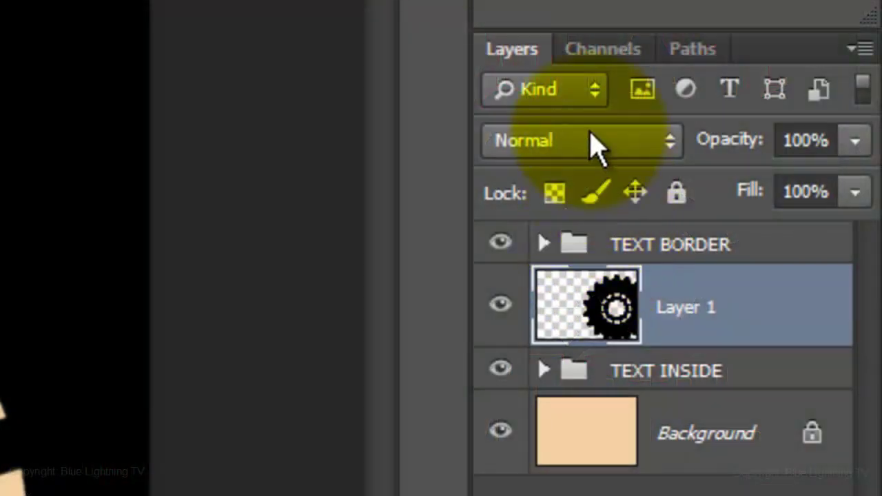
{"action": "left_click", "coordinate": [594, 141]}
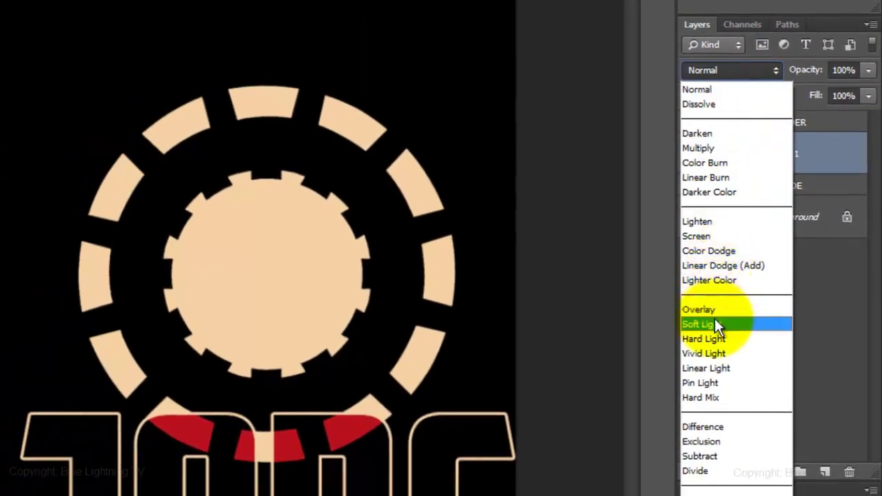
{"action": "left_click", "coordinate": [700, 324]}
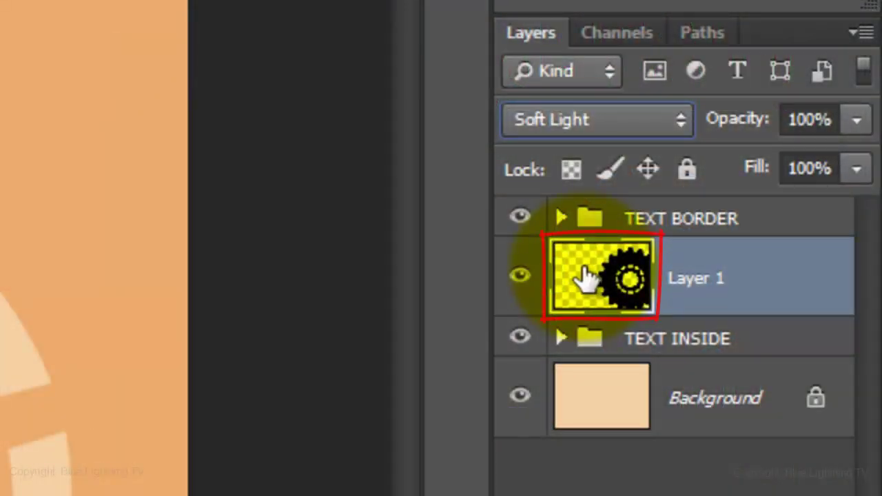
- Give the gear a Multiply Gradient Overlay using the Black, White preset at 0°
{"action": "double_click", "coordinate": [588, 274]}
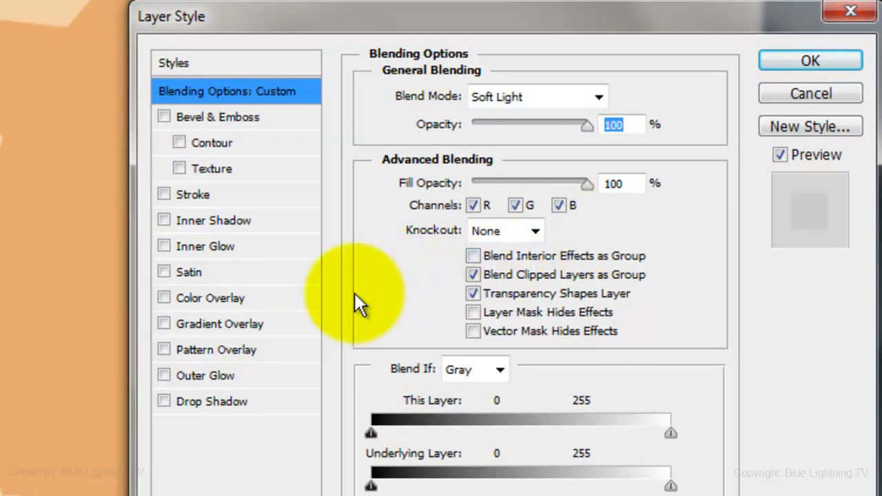
{"action": "left_click", "coordinate": [232, 325]}
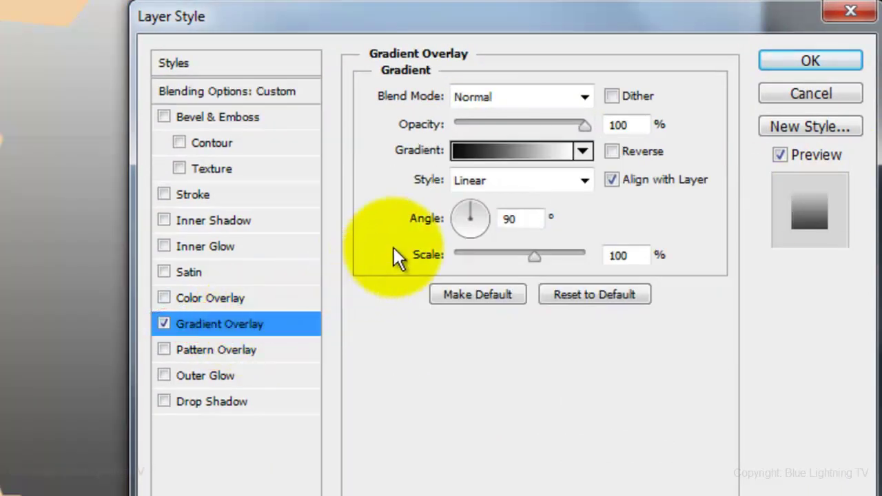
{"action": "left_click_drag", "start_coordinate": [472, 205], "coordinate": [487, 221]}
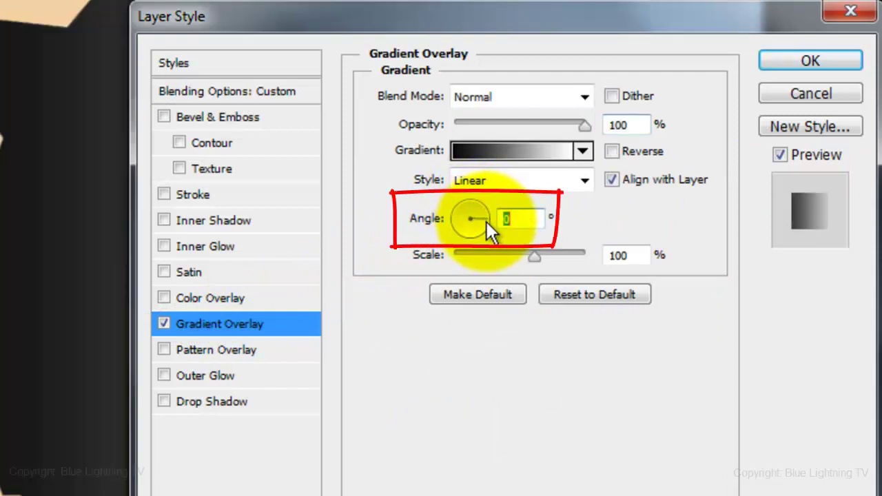
{"action": "left_click", "coordinate": [583, 97]}
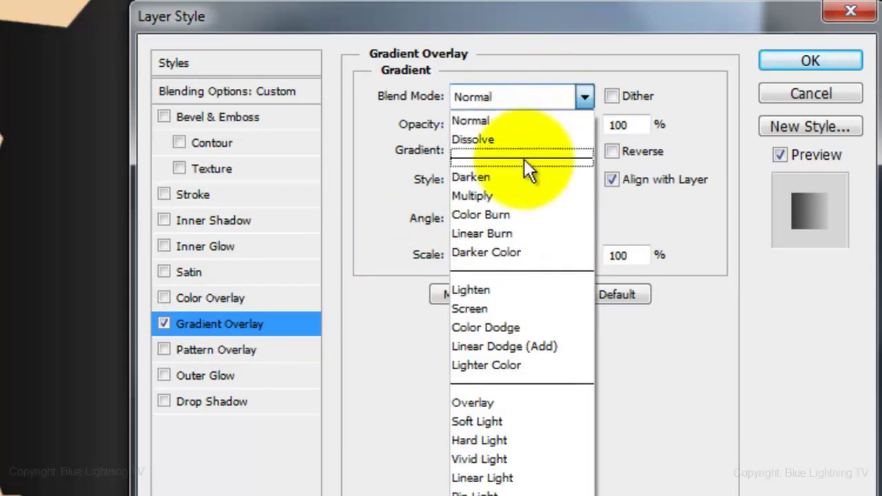
{"action": "left_click", "coordinate": [510, 203]}
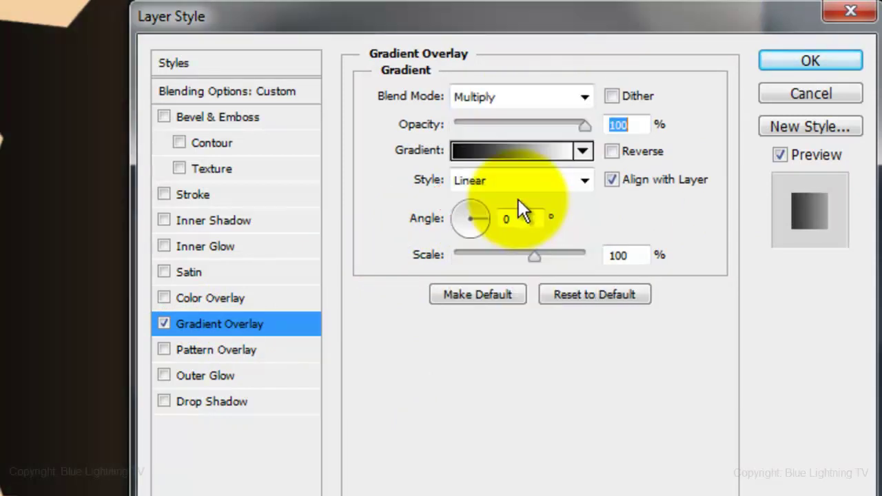
{"action": "left_click", "coordinate": [507, 151]}
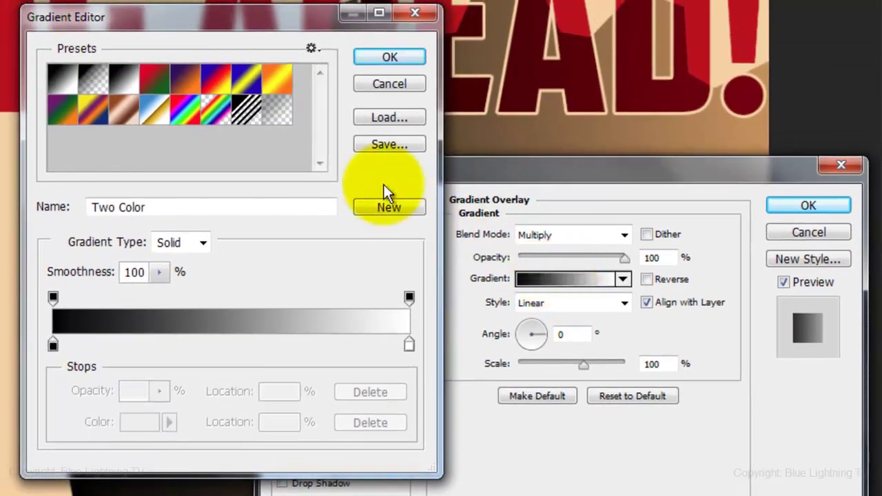
{"action": "left_click", "coordinate": [122, 80]}
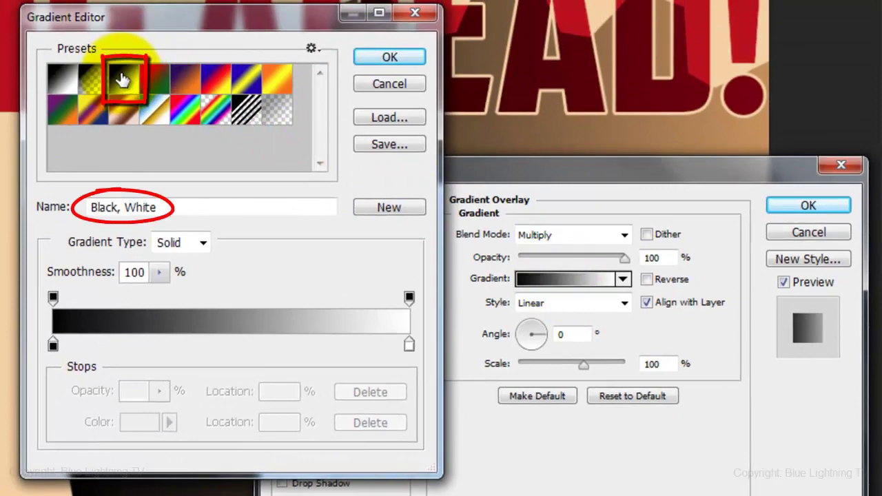
{"action": "left_click", "coordinate": [390, 58]}
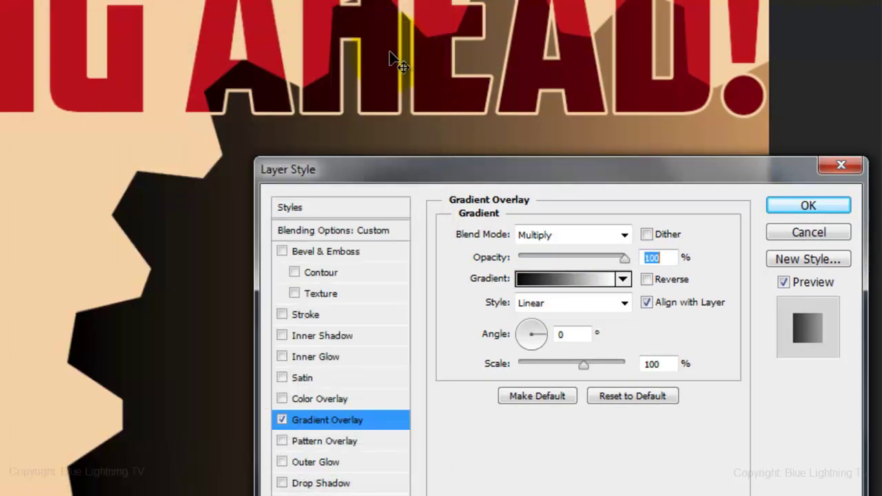
{"action": "left_click", "coordinate": [799, 201]}
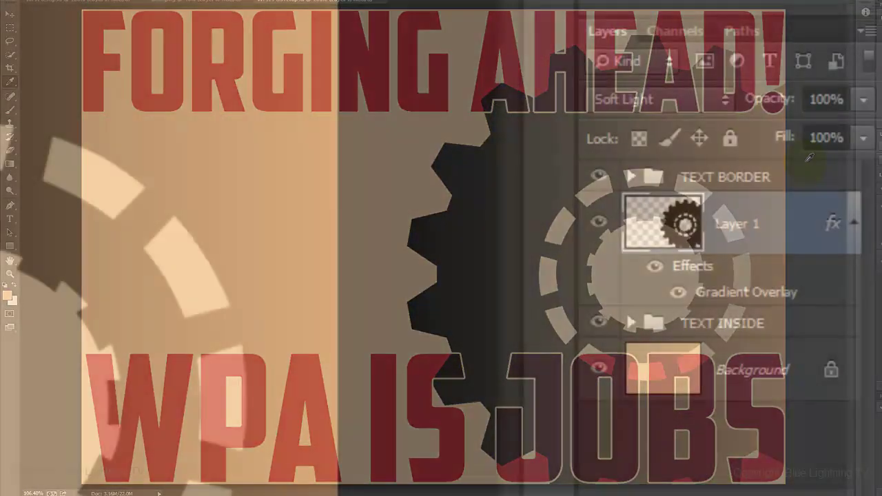
- Duplicate the gear as Layer 1 copy, place it at the upper left, and reverse its gradient overlay
{"action": "key", "text": "ctrl+j"}
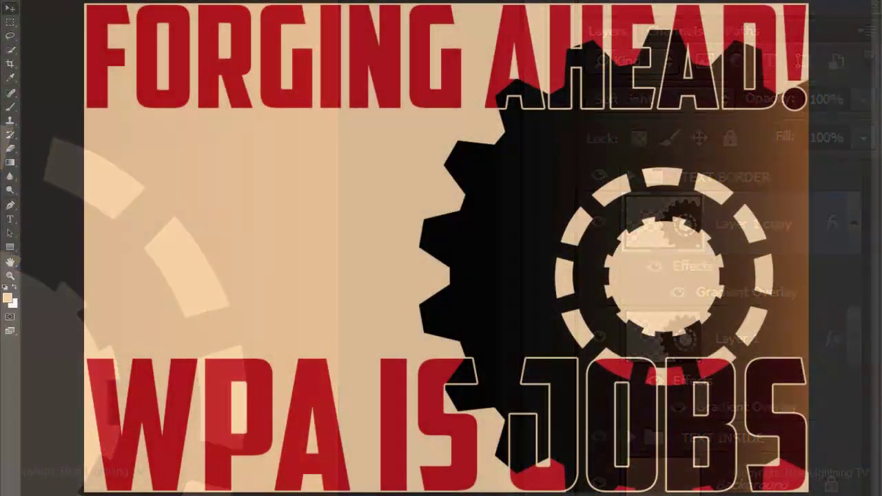
{"action": "key", "text": "v"}
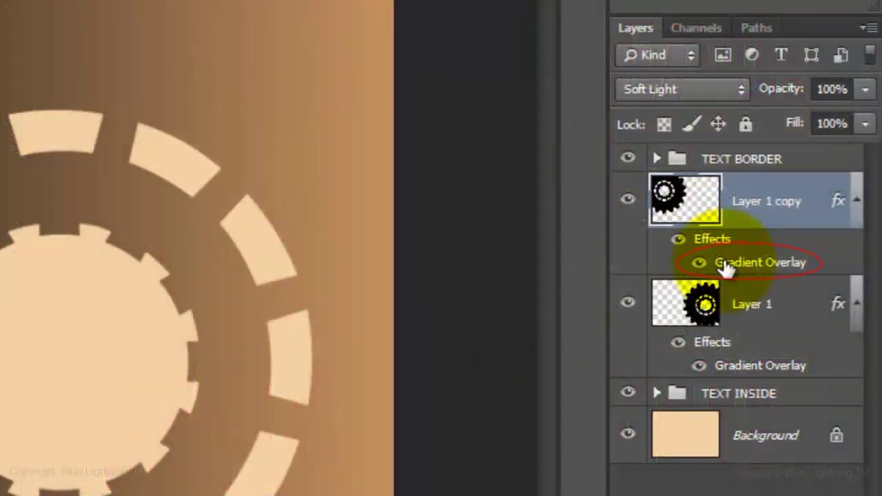
{"action": "double_click", "coordinate": [724, 265]}
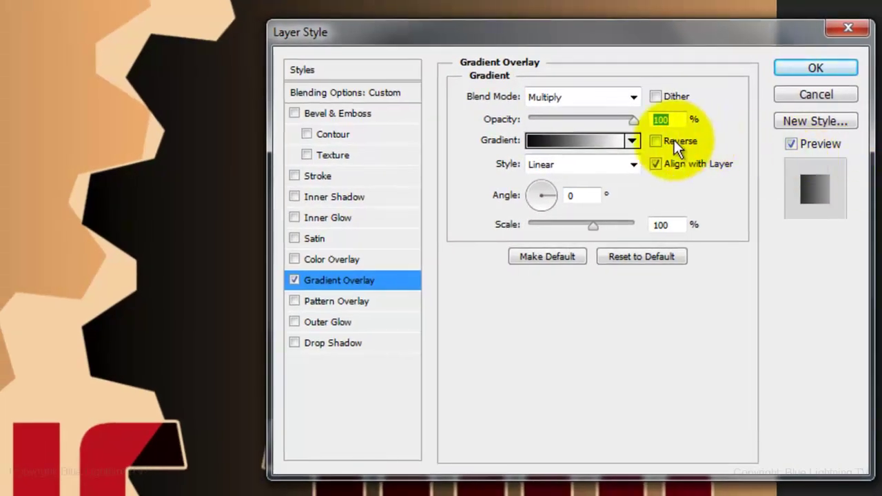
{"action": "left_click", "coordinate": [655, 140]}
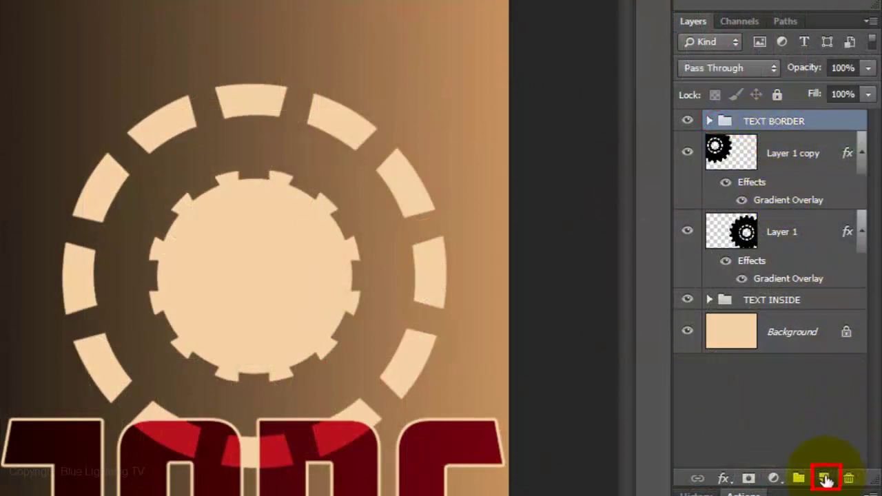
- Add a new layer filled with the background colour and set its Fill to 0%
{"action": "left_click", "coordinate": [825, 478]}
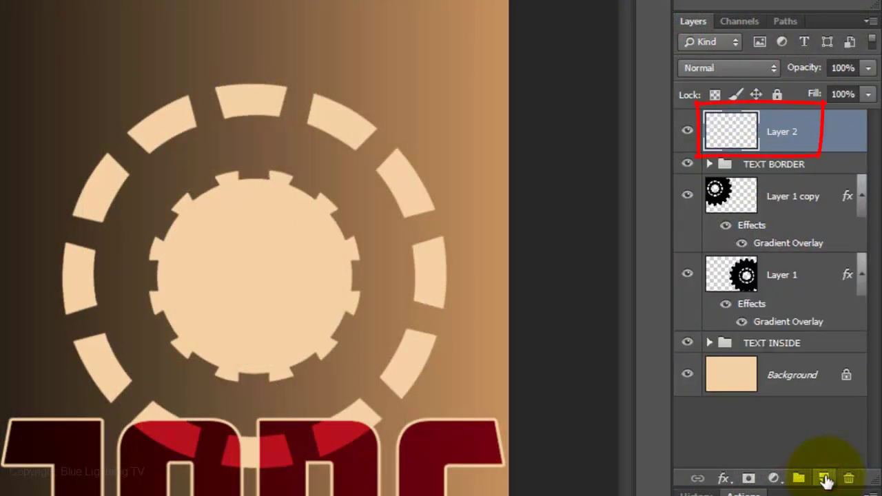
{"action": "key", "text": "ctrl+Delete"}
{"action": "key", "text": "ctrl+Delete"}
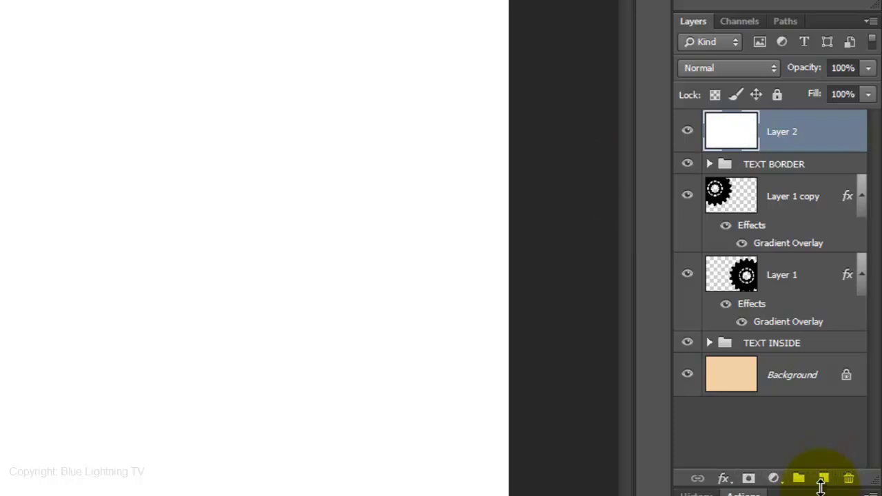
{"action": "left_click", "coordinate": [869, 94]}
{"action": "mouse_move", "coordinate": [867, 115]}
{"action": "left_mouse_down"}
{"action": "mouse_move", "coordinate": [870, 124]}
{"action": "mouse_move", "coordinate": [727, 121]}
{"action": "left_mouse_up"}
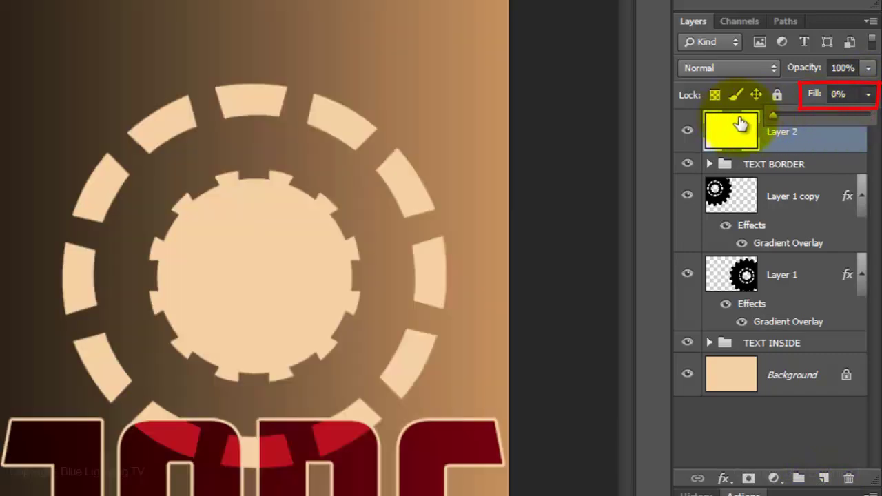
{"action": "left_click", "coordinate": [723, 479]}
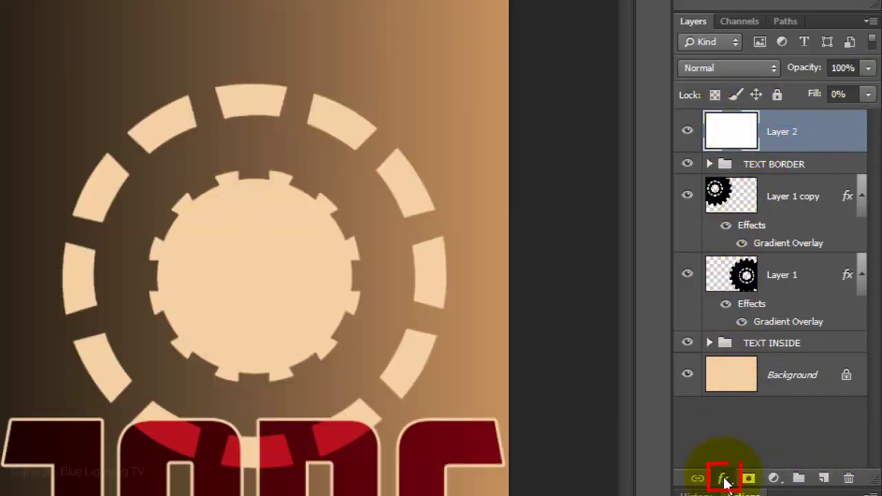
- Give Layer 2 a 3 px Inside stroke in the cream colour sampled from the poster
{"action": "left_click", "coordinate": [725, 481]}
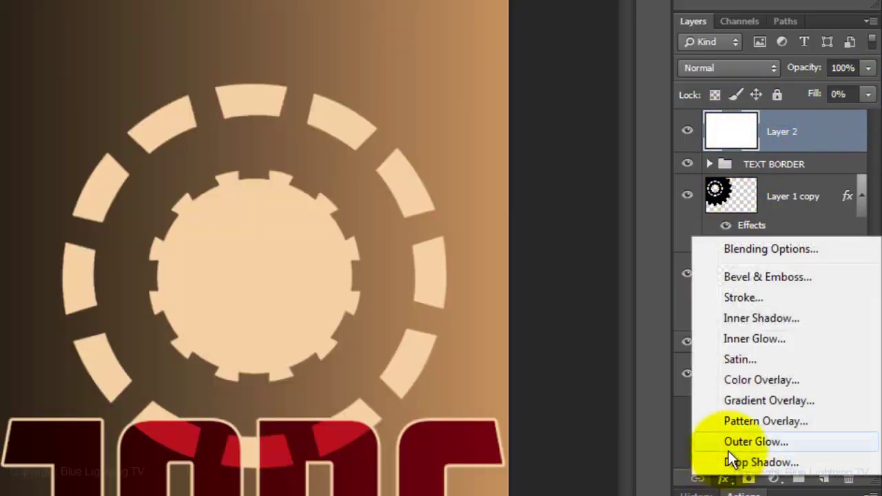
{"action": "left_click", "coordinate": [741, 299]}
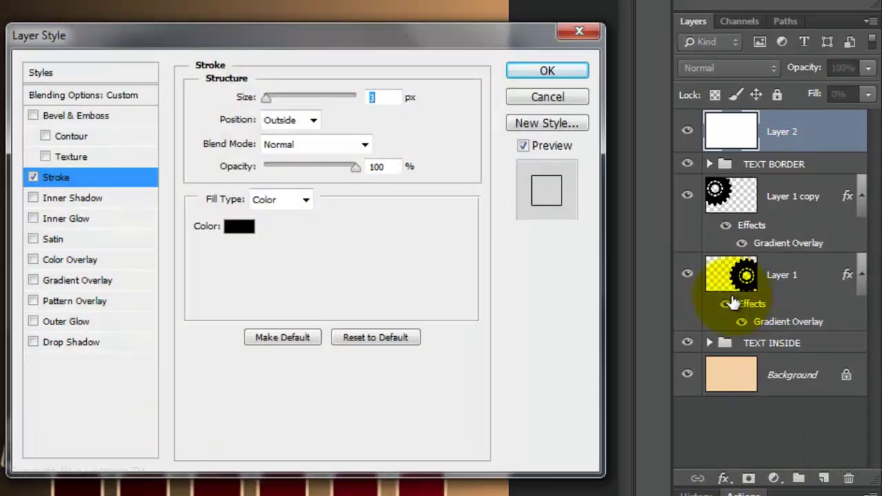
{"action": "left_click", "coordinate": [242, 229]}
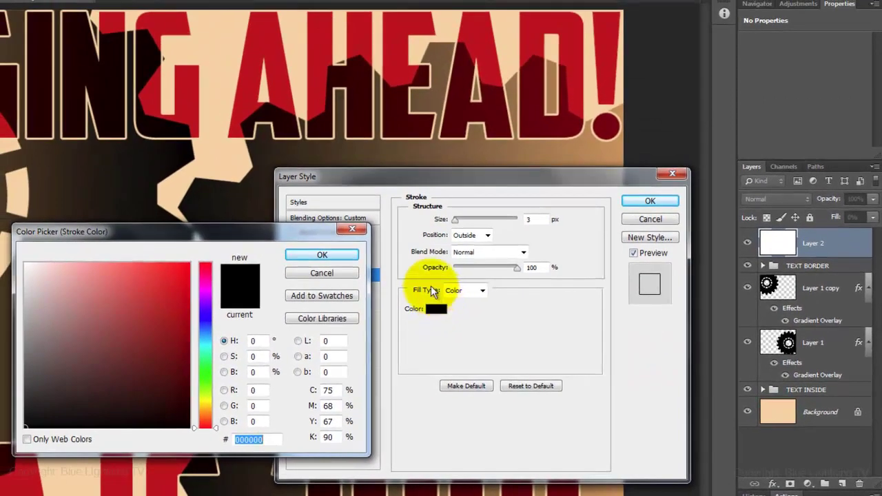
{"action": "left_click", "coordinate": [233, 163]}
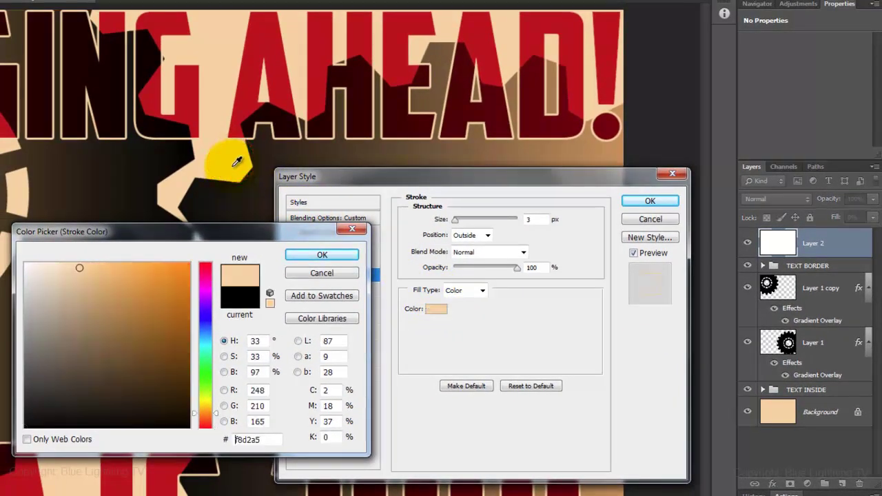
{"action": "left_click", "coordinate": [320, 256]}
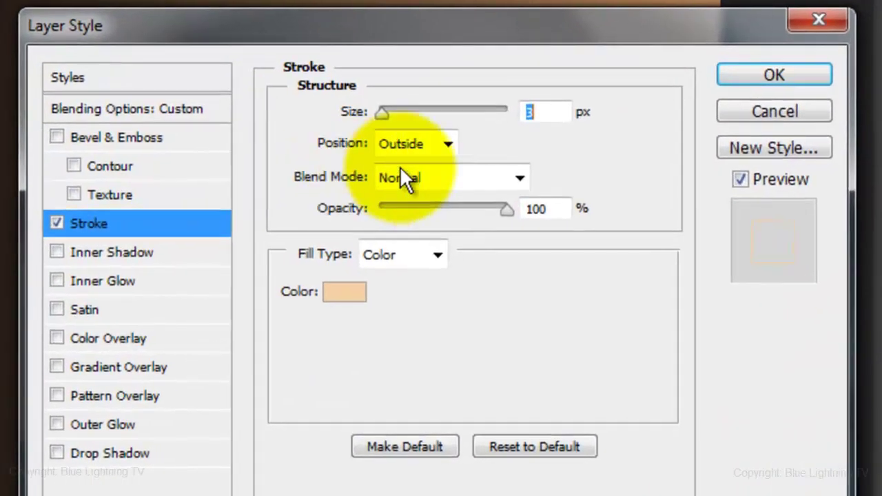
{"action": "left_click", "coordinate": [475, 235]}
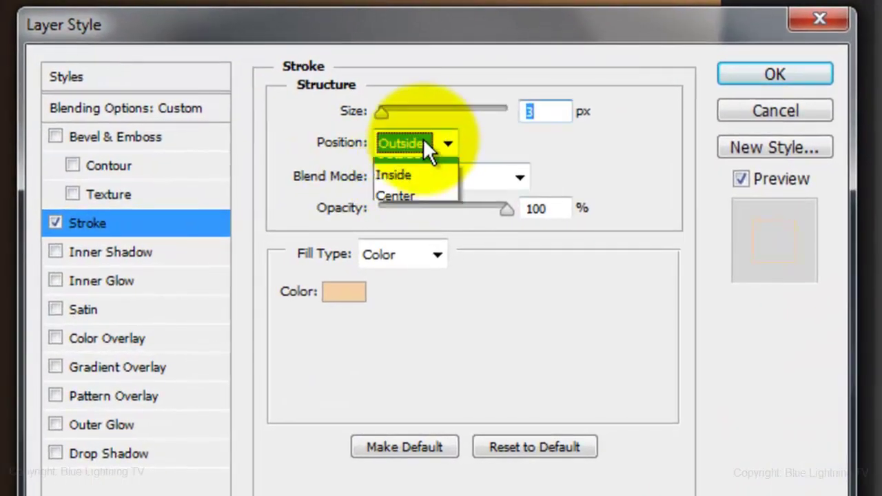
{"action": "left_click", "coordinate": [411, 187]}
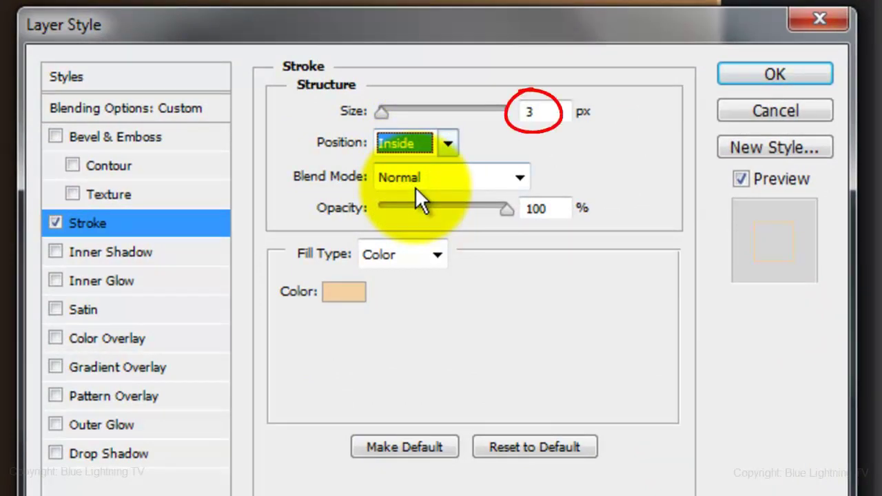
{"action": "left_click", "coordinate": [744, 70]}
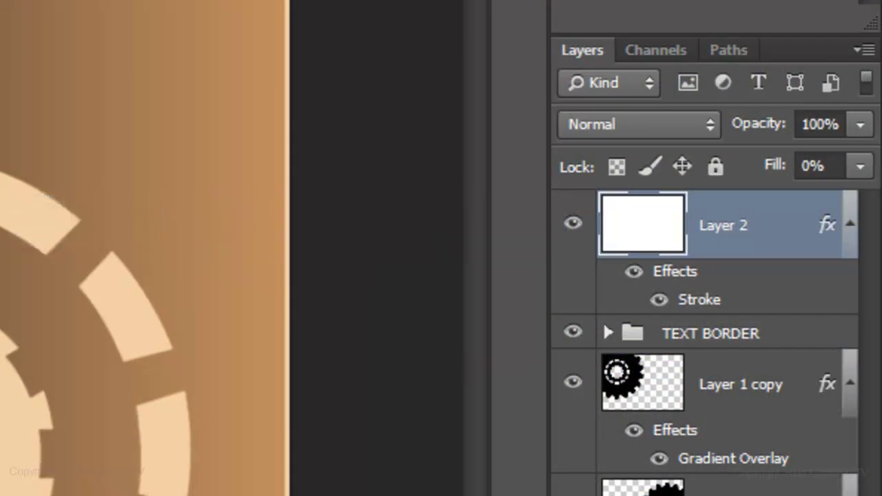
- Stamp all visible layers into a new layer and apply the Sandstone Texturizer (100% scaling, relief 5, light Top)
{"action": "key", "text": "ctrl+shift+alt+e"}
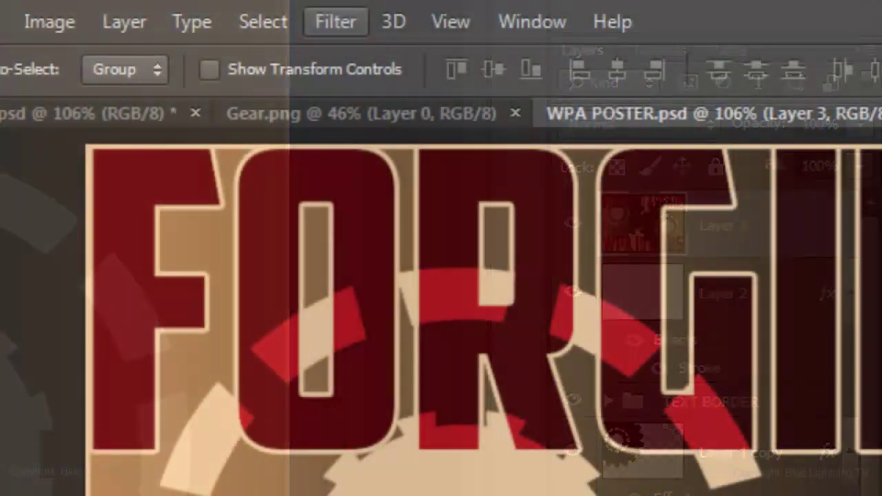
{"action": "left_click", "coordinate": [349, 21]}
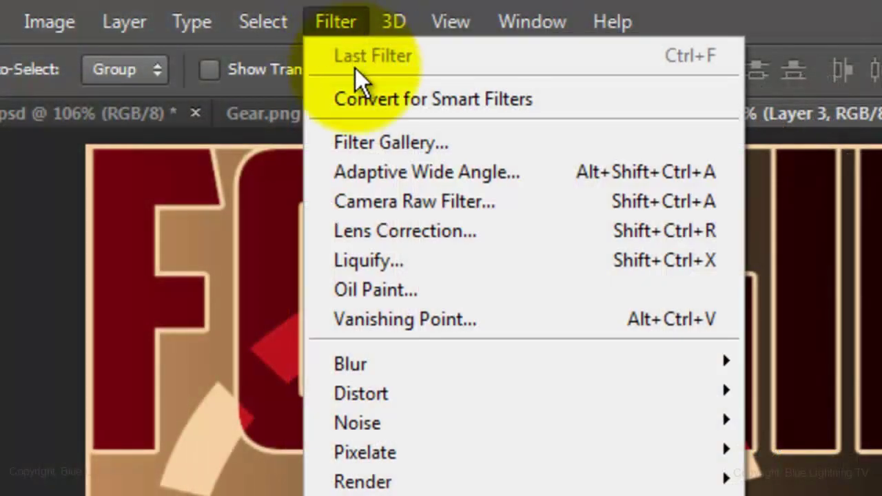
{"action": "left_click", "coordinate": [364, 149]}
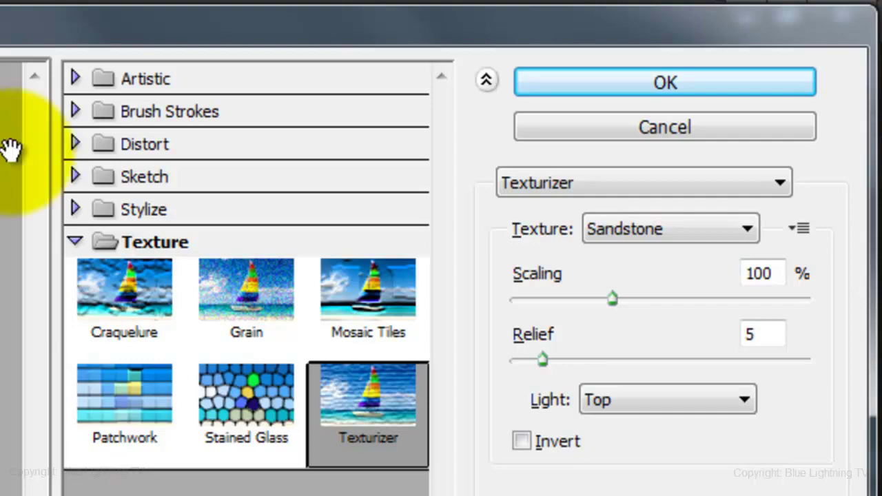
{"action": "left_click", "coordinate": [592, 81]}
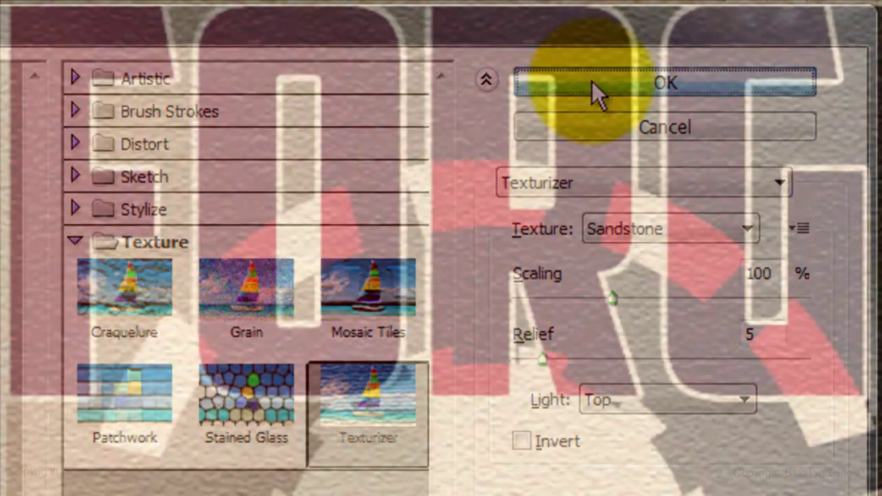